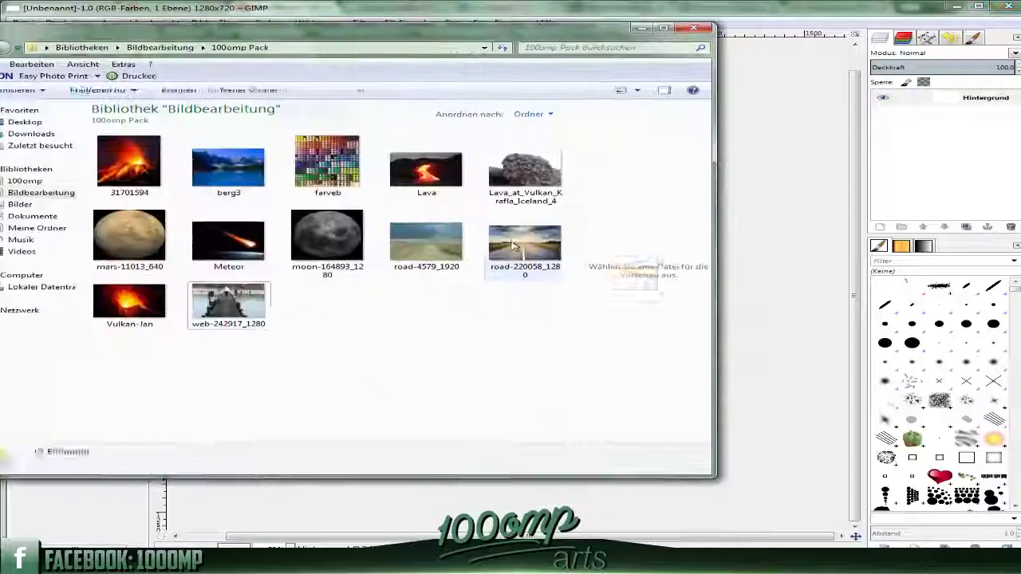
Add the road, moon and Mars photos as layers and raise the moon layer to the top
left_click_drag(522, 228, 654, 263)
left_click_drag(125, 228, 686, 270)
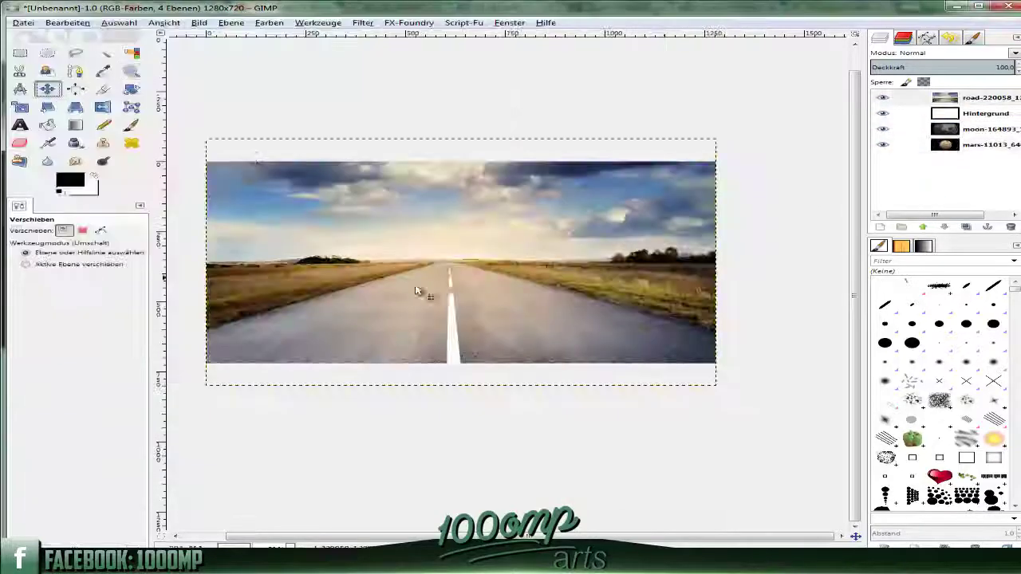
key("z")
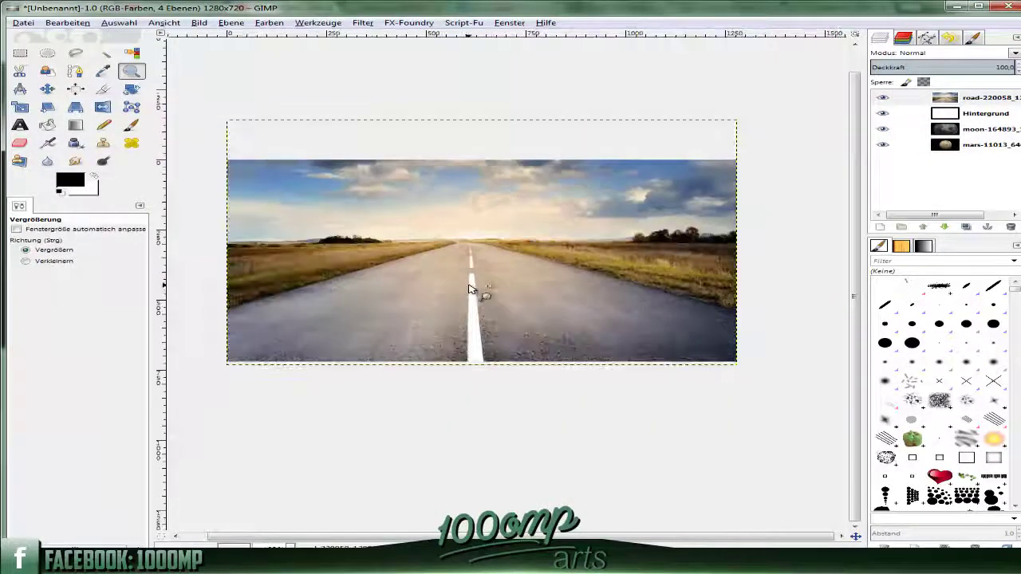
left_click(989, 128)
left_click(923, 227, "shift")
Scale the moon layer to fit over the road
key("shift+t")
left_click(268, 183)
key("Return")
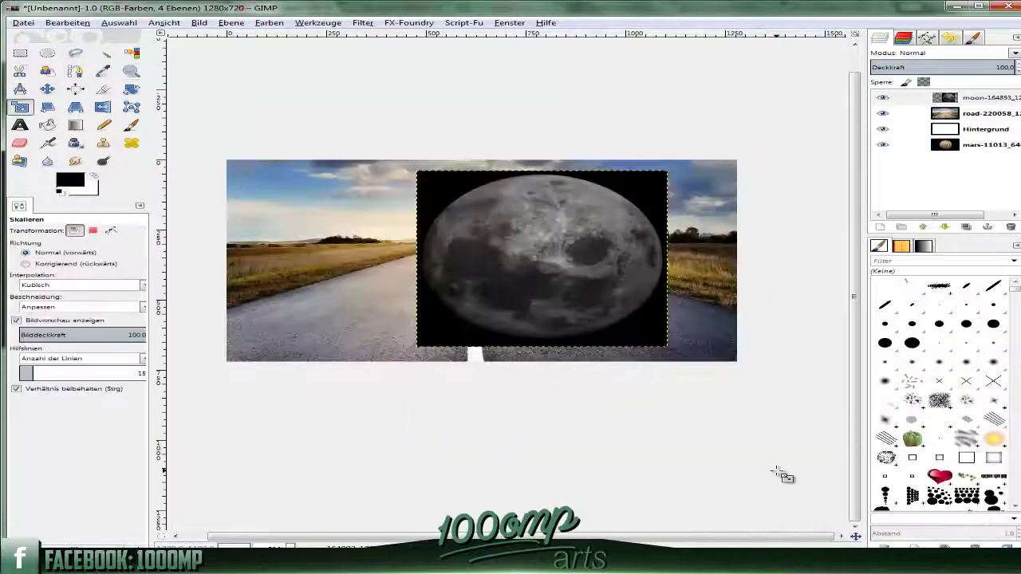
scroll(570, 285, "up", 1)
scroll(569, 285, "up", 1)
Fit an ellipse selection to the moon disc and delete the black surroundings outside it
key("e")
left_click_drag(319, 171, 734, 375)
left_click_drag(526, 170, 526, 61)
left_click_drag(319, 272, 261, 271)
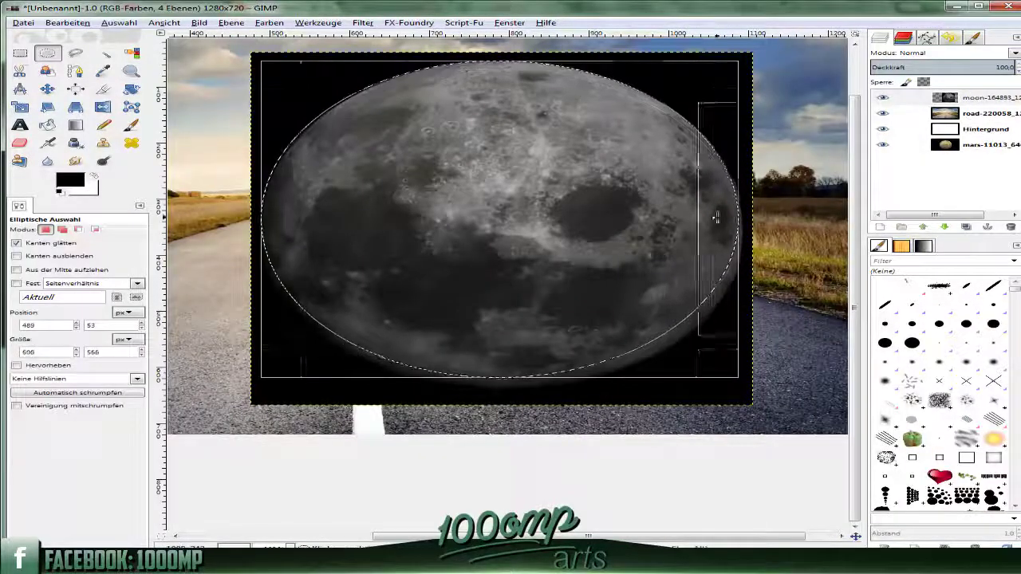
left_click_drag(526, 375, 526, 389)
left_click_drag(281, 216, 285, 216)
right_click(490, 239)
key("ctrl+i")
key("Delete")
key("ctrl+shift+a")
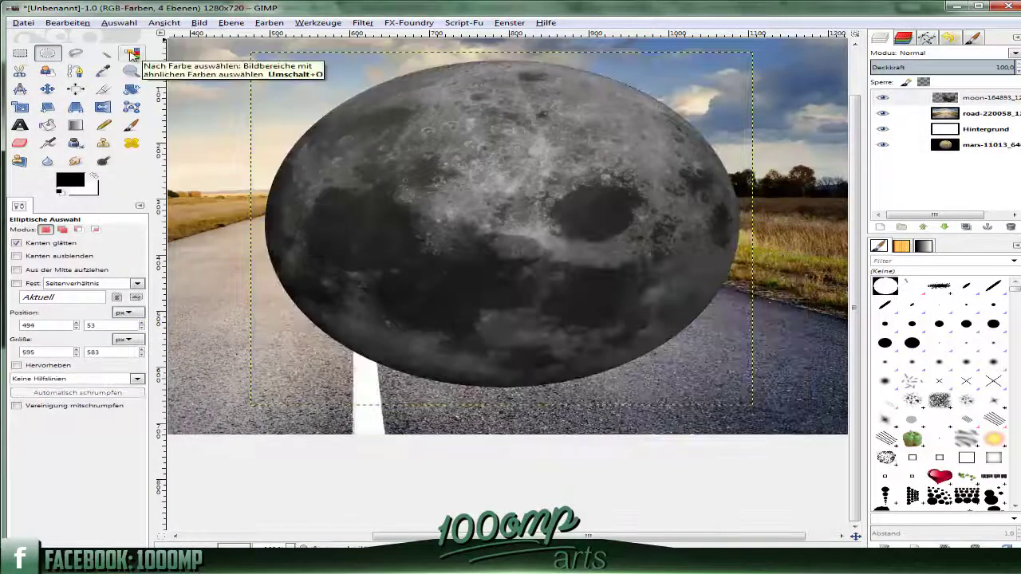
Rotate the moon slightly and set its layer opacity to about 49.5
left_click(119, 22)
right_click(295, 152)
left_click(119, 23)
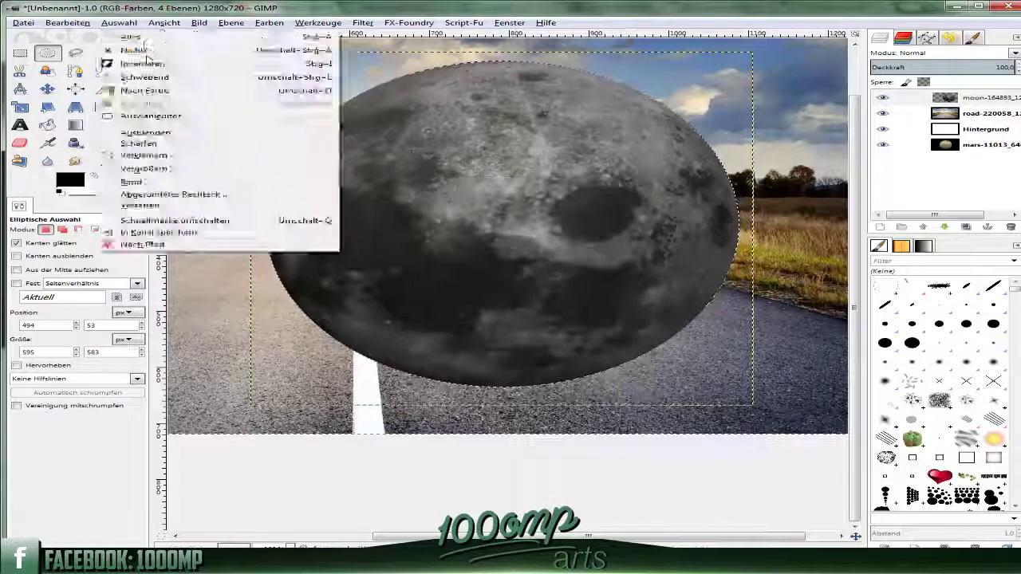
key("Escape")
key("shift+ctrl+j")
left_click(132, 88)
left_click_drag(606, 143, 677, 239)
left_click(707, 160)
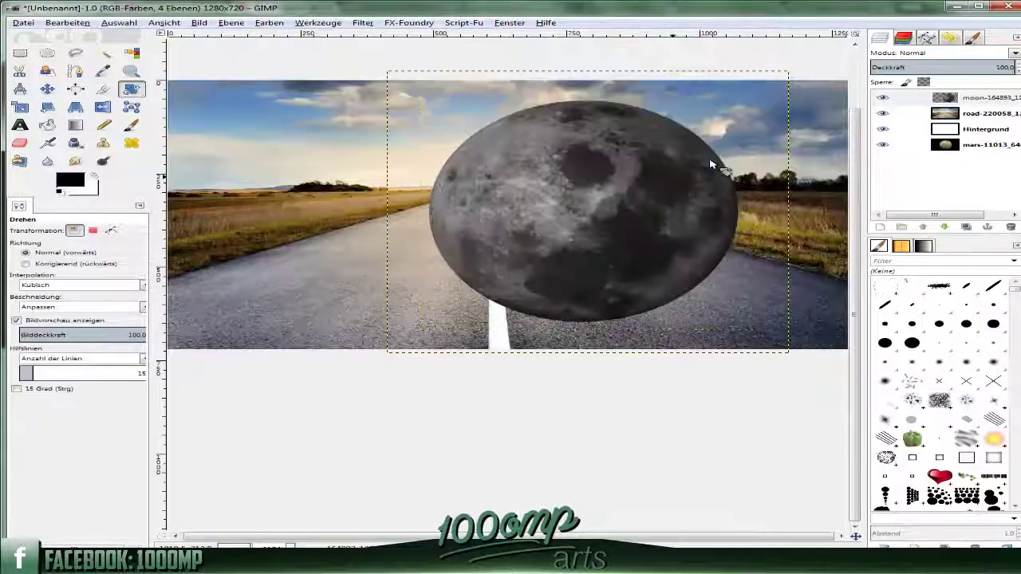
left_click(710, 164)
left_click(943, 67)
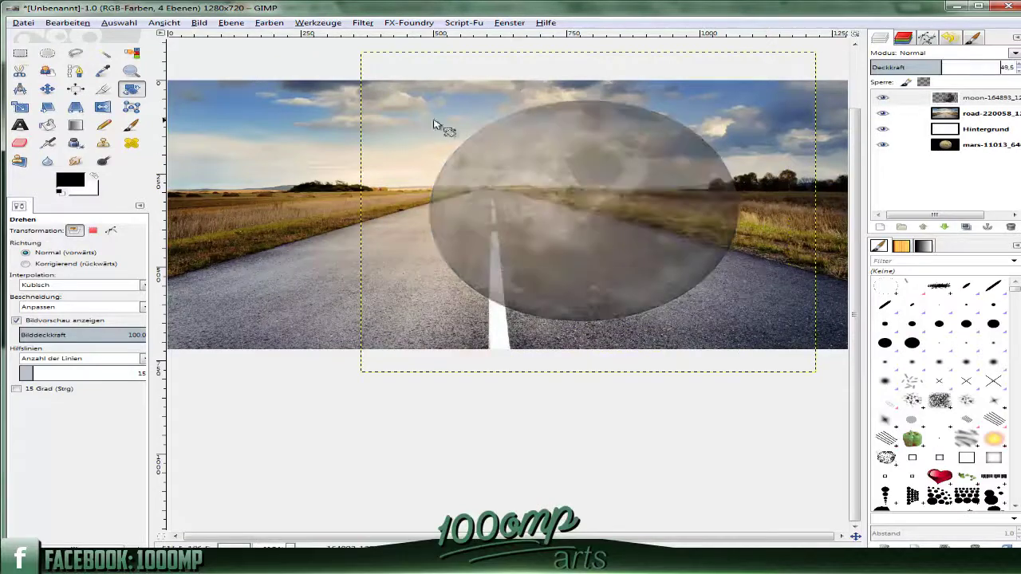
Enlarge the moon to 747 px, nudge it right and up, and duplicate its layer
key("shift+t")
left_click(481, 136)
key("Return")
key("m")
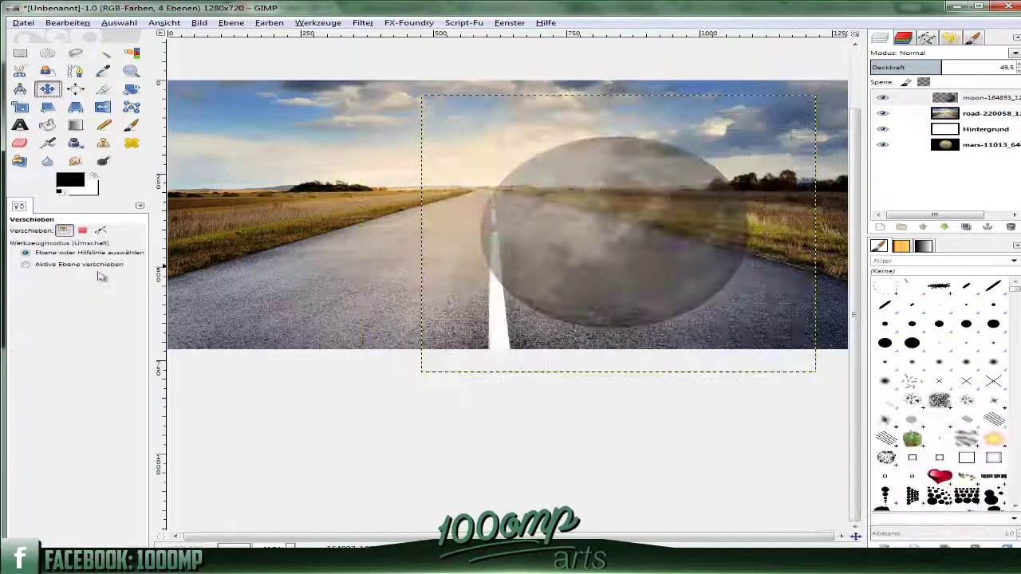
left_click_drag(538, 261, 559, 256)
scroll(559, 255, "up", 2)
key("shift+ctrl+d")
Fuzzy-select the sky along the horizon and trees in add mode
key("u")
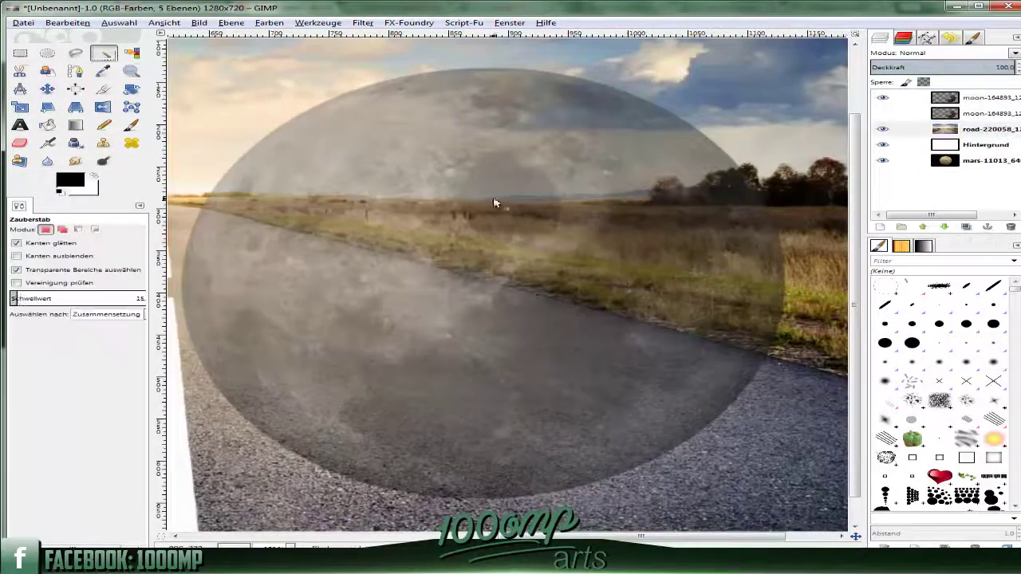
left_click(535, 193)
key("z")
left_click(550, 201)
key("u")
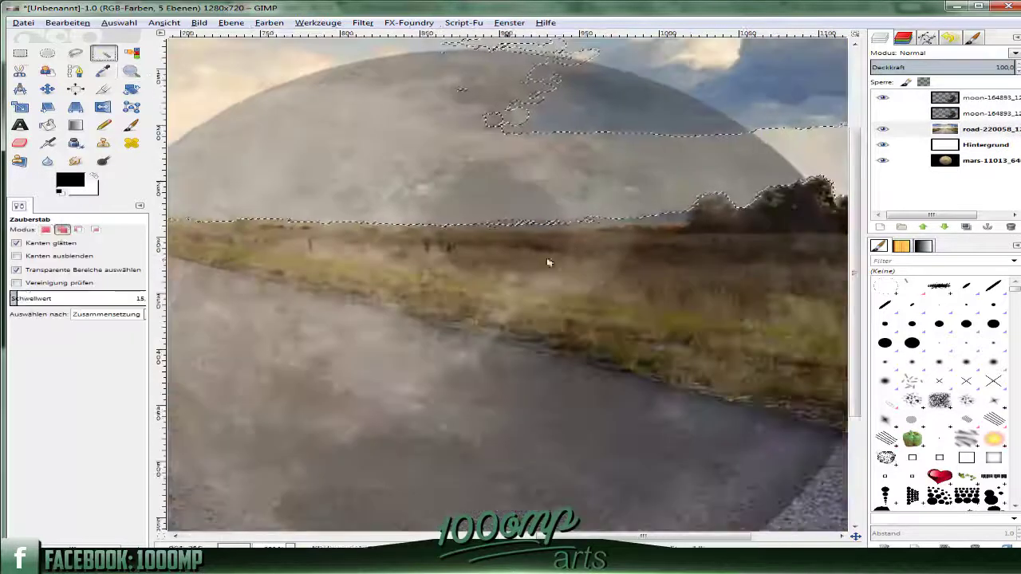
key("z")
left_click(718, 200)
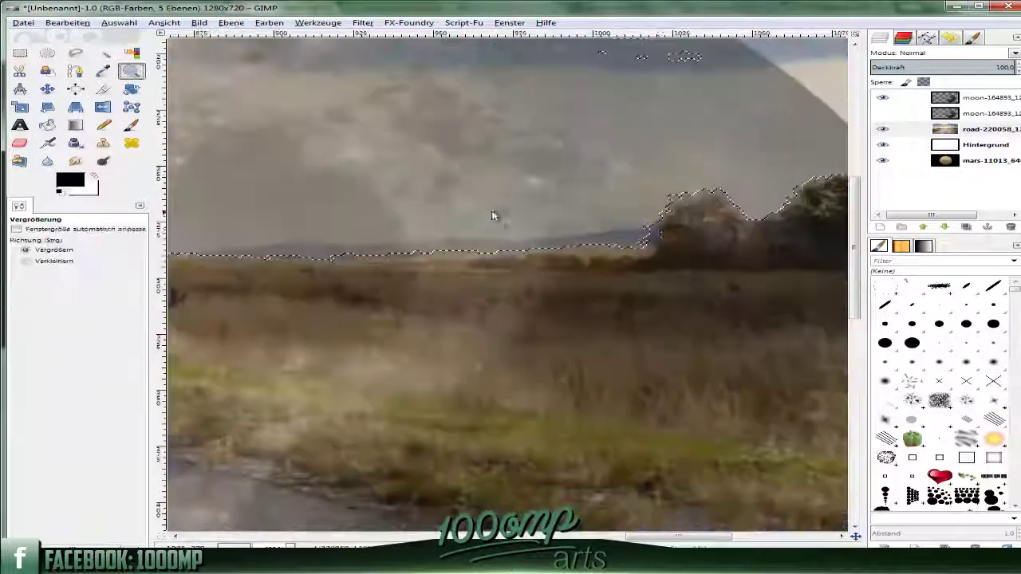
key("u")
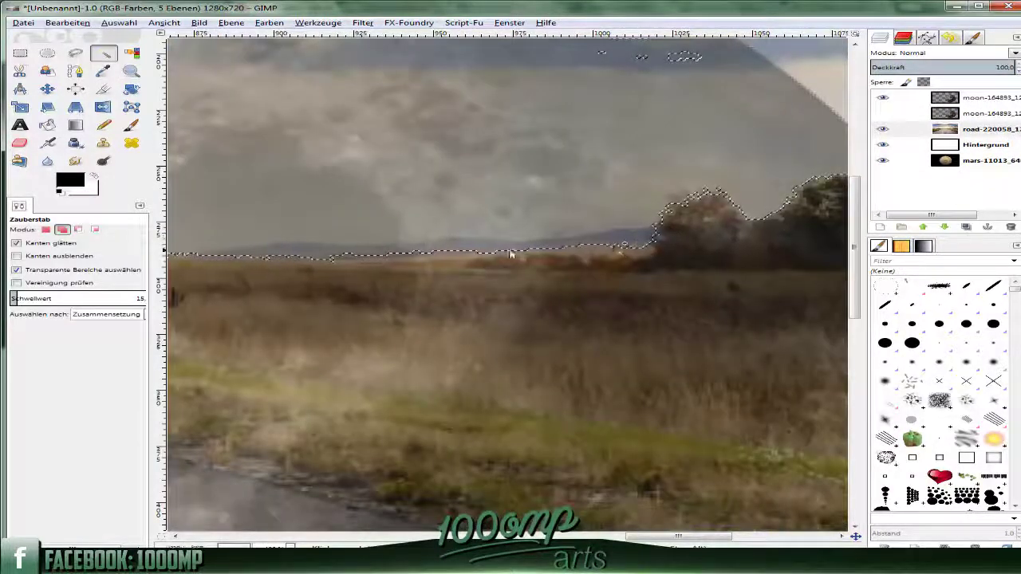
key("shift+ctrl+j")
Invert the selection to the ground and erase the moon over the road
right_click(588, 210)
left_click(741, 278)
key("shift+e")
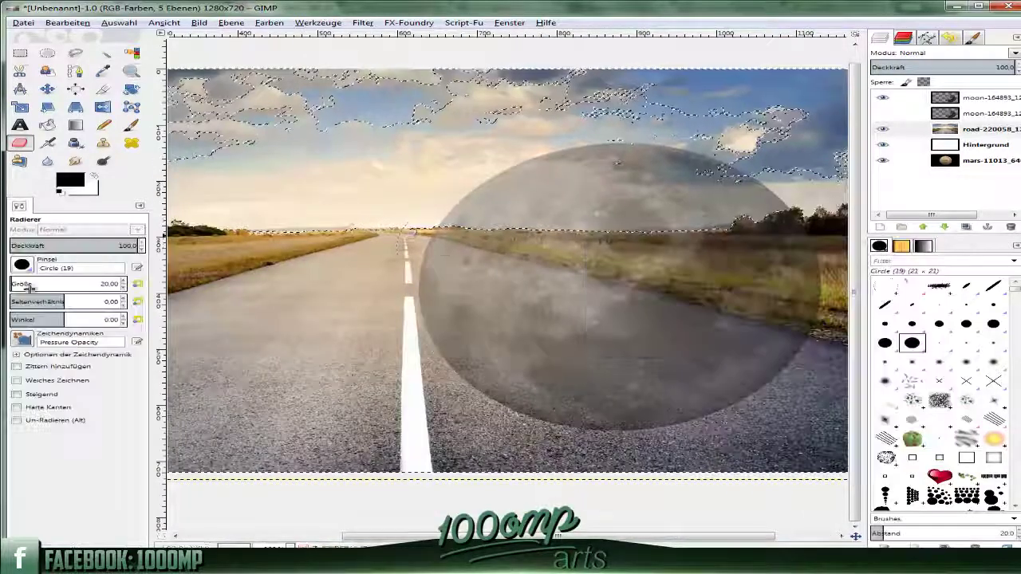
mouse_move(424, 246)
left_mouse_down()
mouse_move(695, 410)
mouse_move(519, 367)
left_mouse_up()
key("shift+ctrl+a")
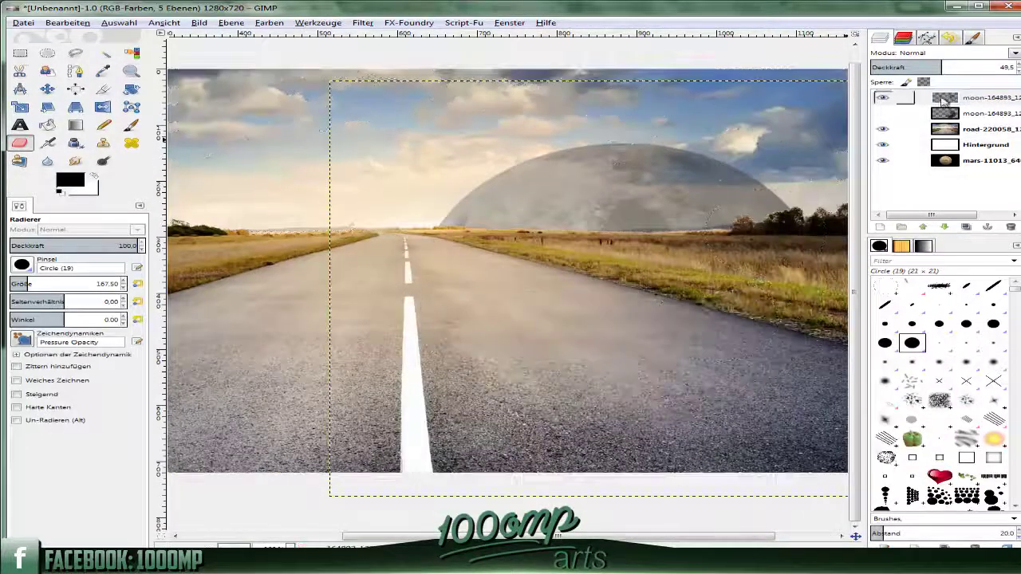
On the top moon layer, erase the lower moon over the ground and road with a larger brush
key("z")
left_click(444, 232)
left_click(889, 99)
left_click(71, 22)
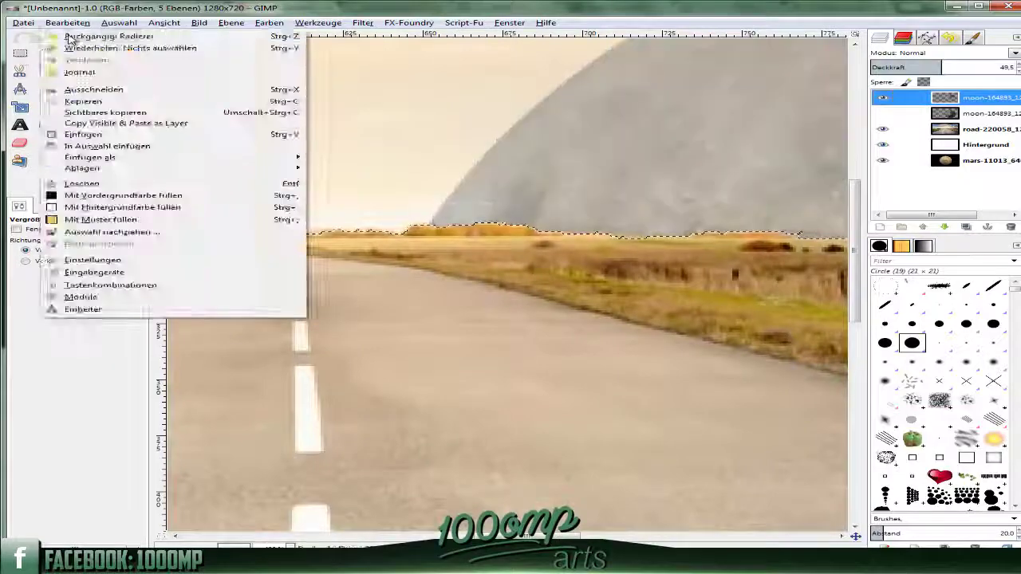
mouse_move(296, 337)
left_mouse_down()
mouse_move(483, 298)
mouse_move(429, 396)
left_mouse_up()
key("shift+ctrl+j")
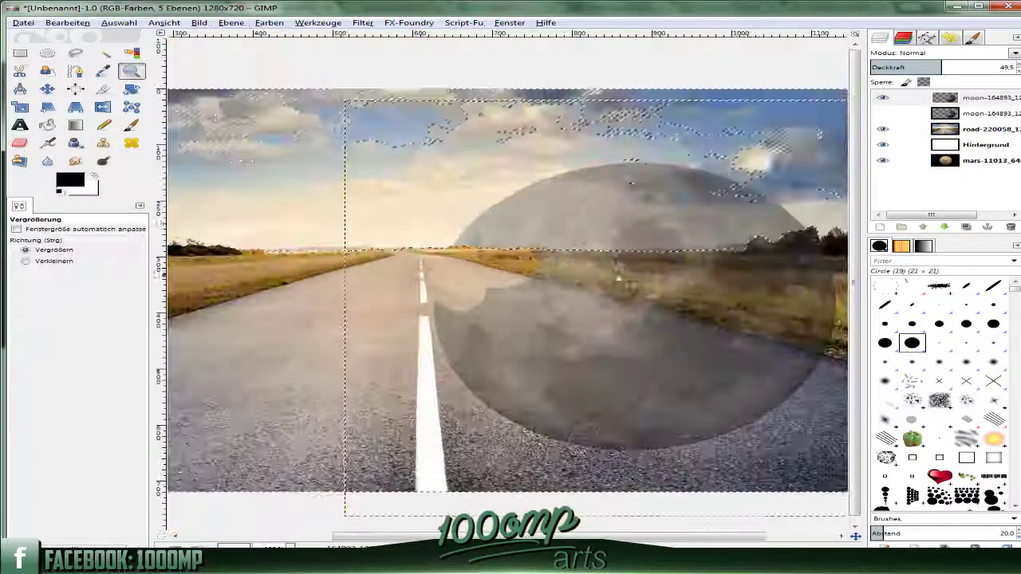
mouse_move(359, 415)
left_mouse_down()
mouse_move(519, 357)
mouse_move(592, 404)
left_mouse_up()
Restore the moon layer to full opacity
key("z")
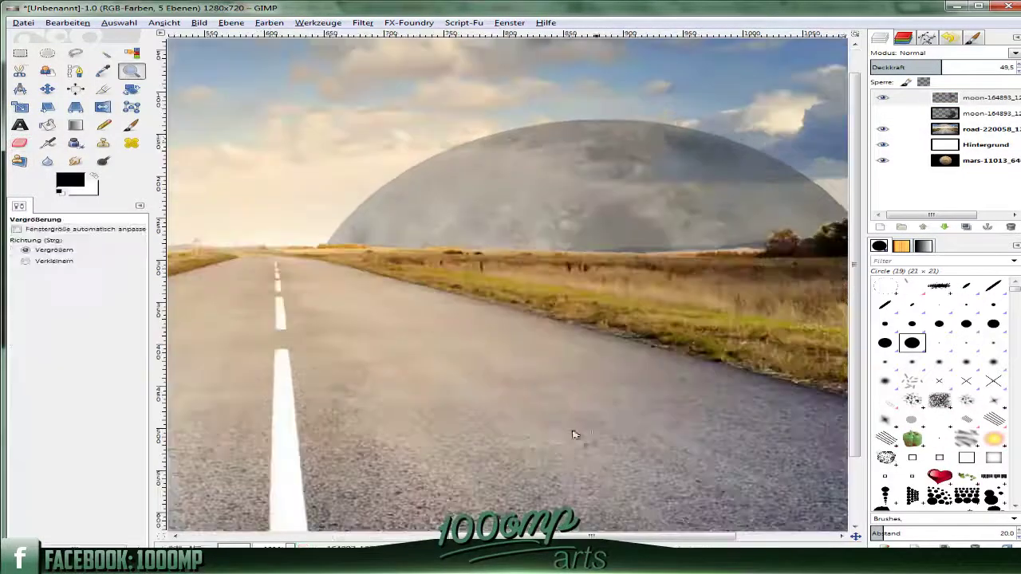
left_click(989, 113)
left_click(289, 242)
key("shift+u")
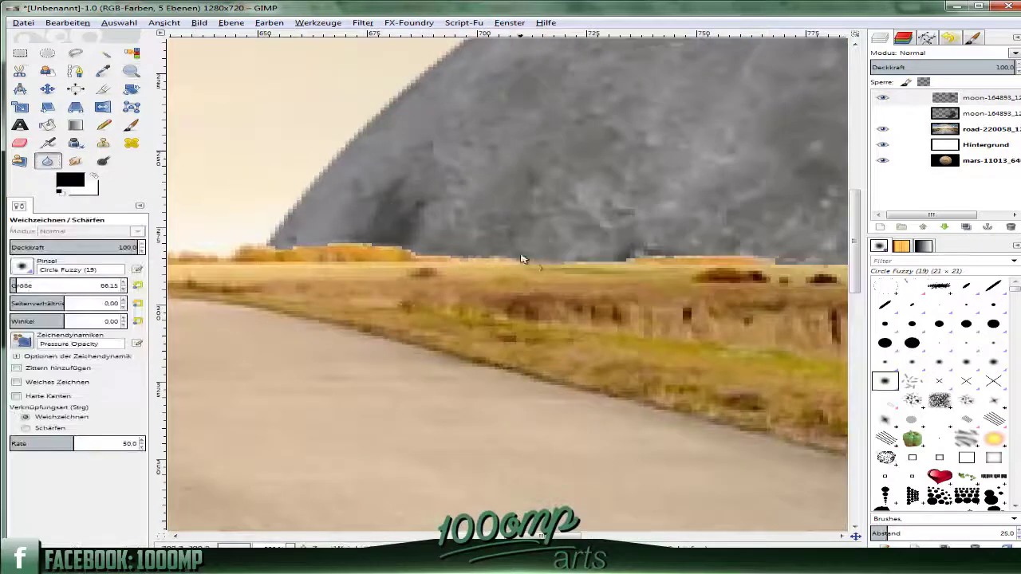
Zoom into the trees beside the moon and smudge the tree line over the moon's edge
scroll(740, 292, "right", 2)
scroll(697, 296, "right", 2)
scroll(471, 314, "right", 4)
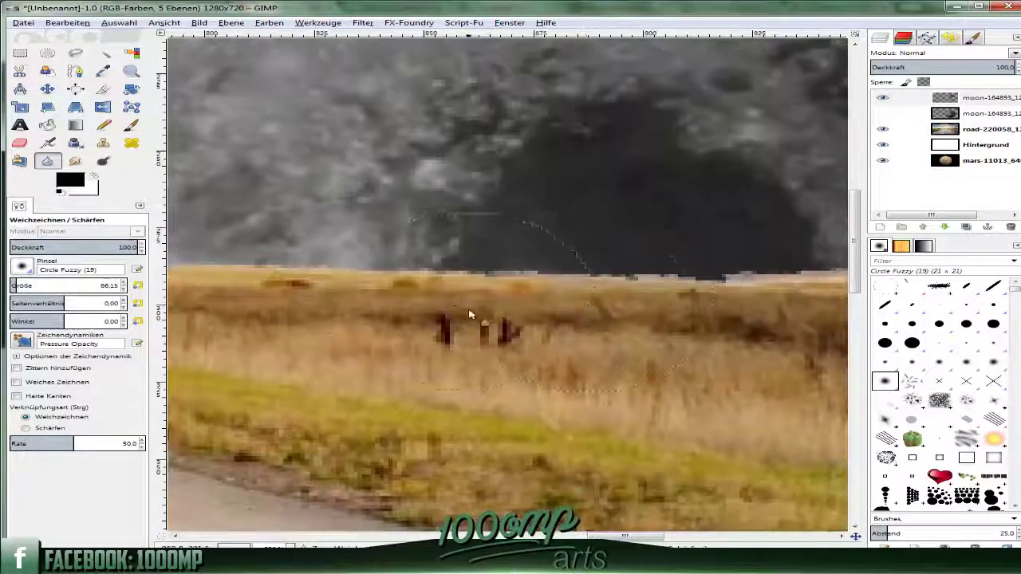
scroll(492, 279, "right", 2)
scroll(486, 278, "right", 3)
key("z")
key("shift+ctrl+j")
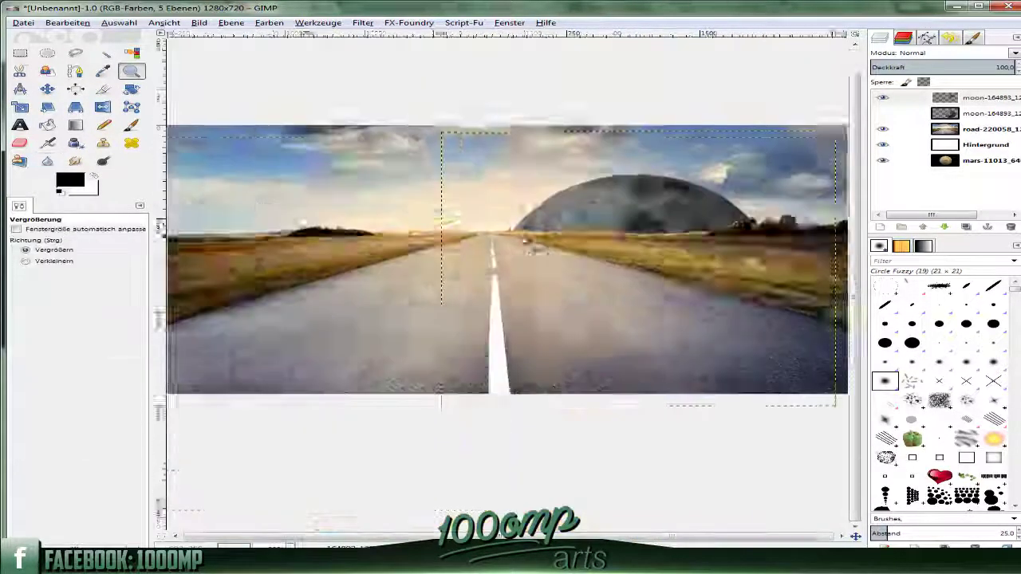
left_click(723, 247)
scroll(508, 287, "right", 2)
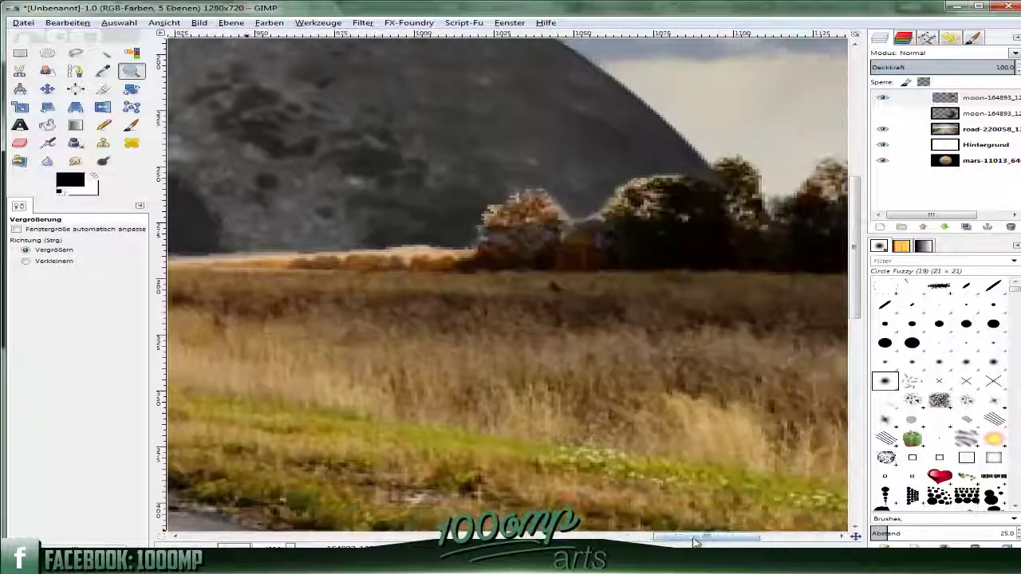
scroll(507, 287, "left", 1)
key("s")
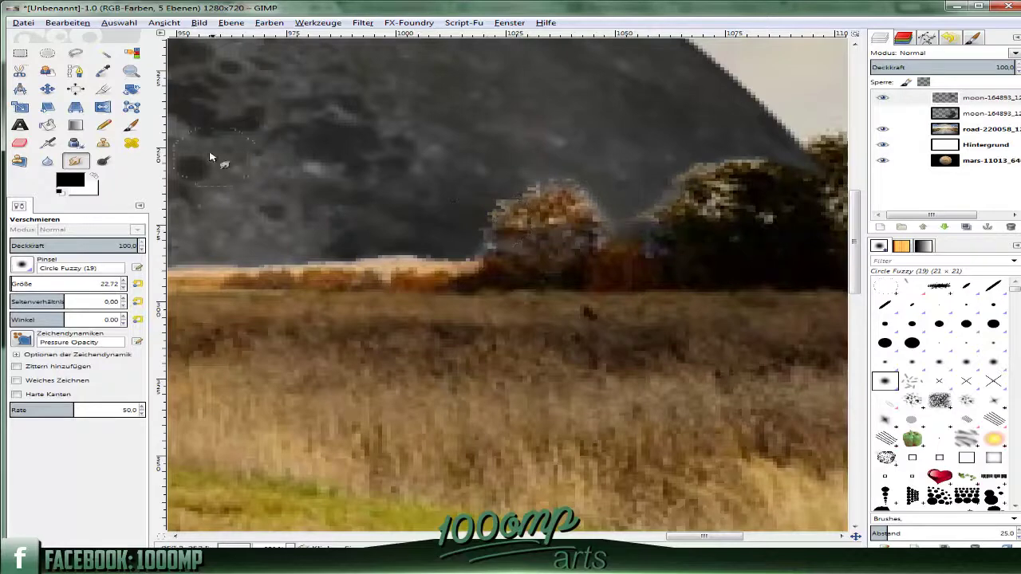
scroll(624, 167, "up", 2)
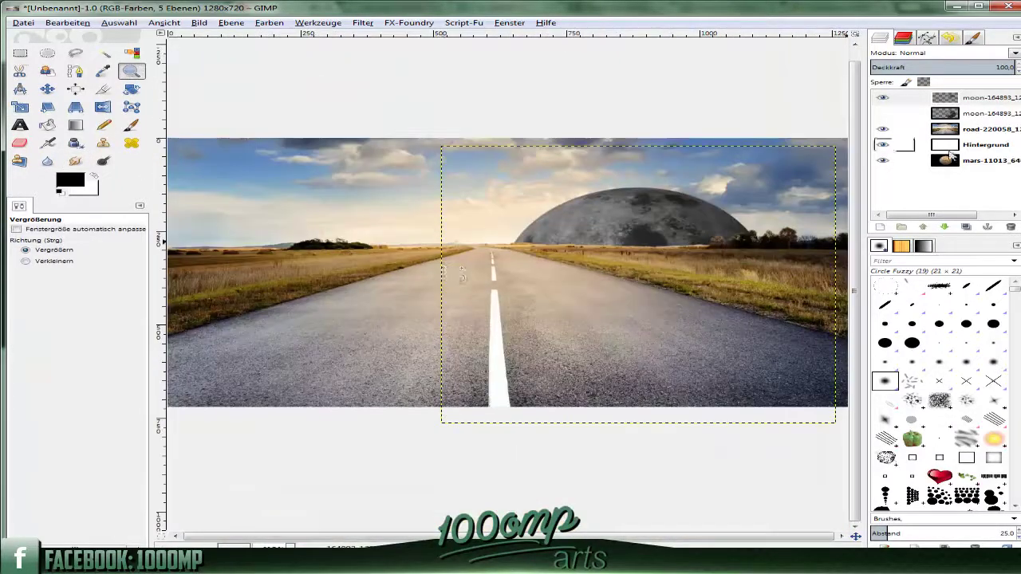
Cut Mars out of its black background with an inverted ellipse selection and scale it down
left_click_drag(345, 169, 664, 372)
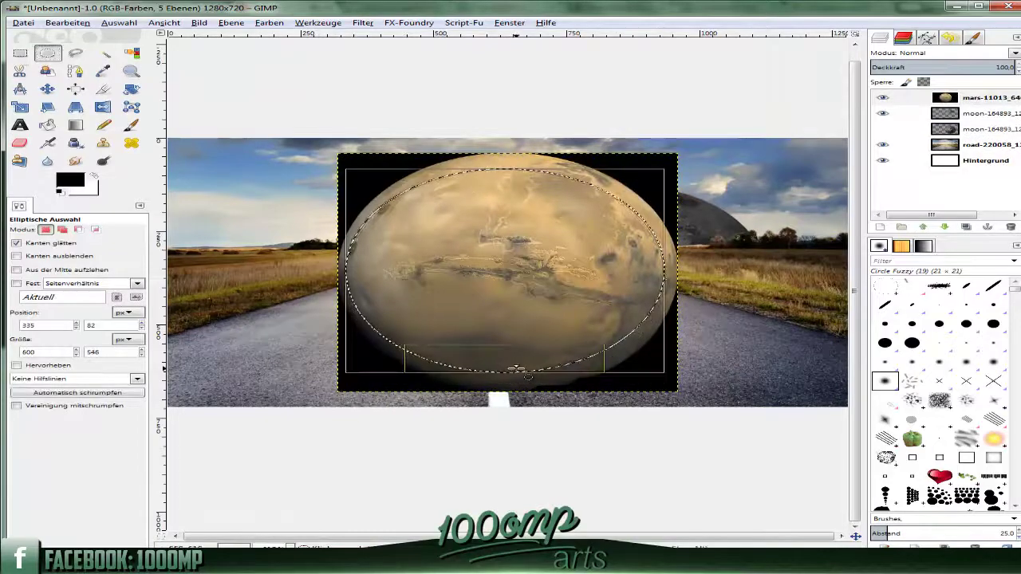
right_click(537, 292)
right_click(946, 98)
left_click(854, 289)
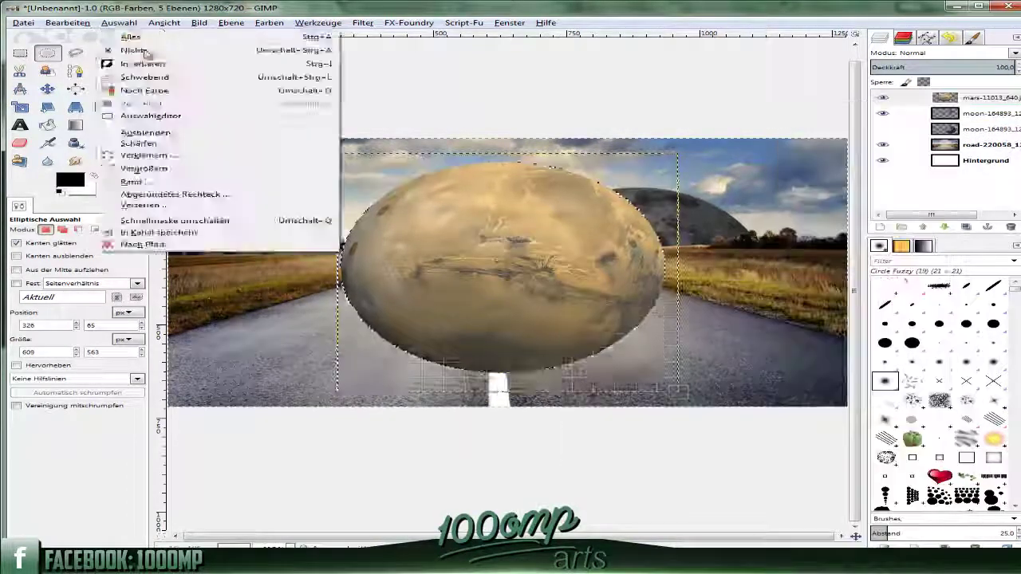
key("Delete")
key("shift+t")
left_click(494, 263)
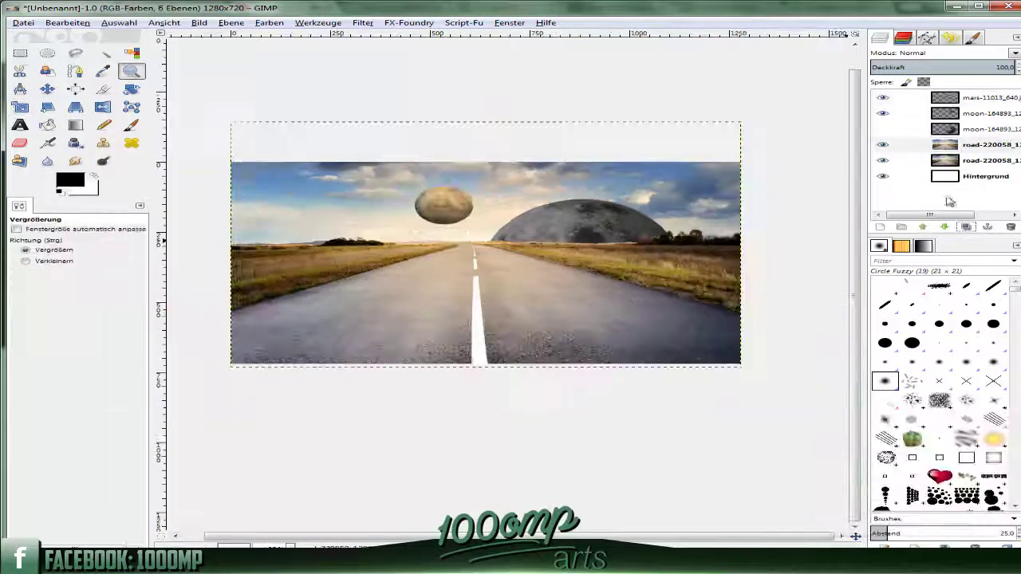
Select the road copy layer and bring up the Curves adjustment
left_click(957, 144)
left_click(269, 23)
left_click(293, 117)
Apply a darker, contrastier curve to the road copy and cancel a Hue-Saturation attempt
left_click(221, 282)
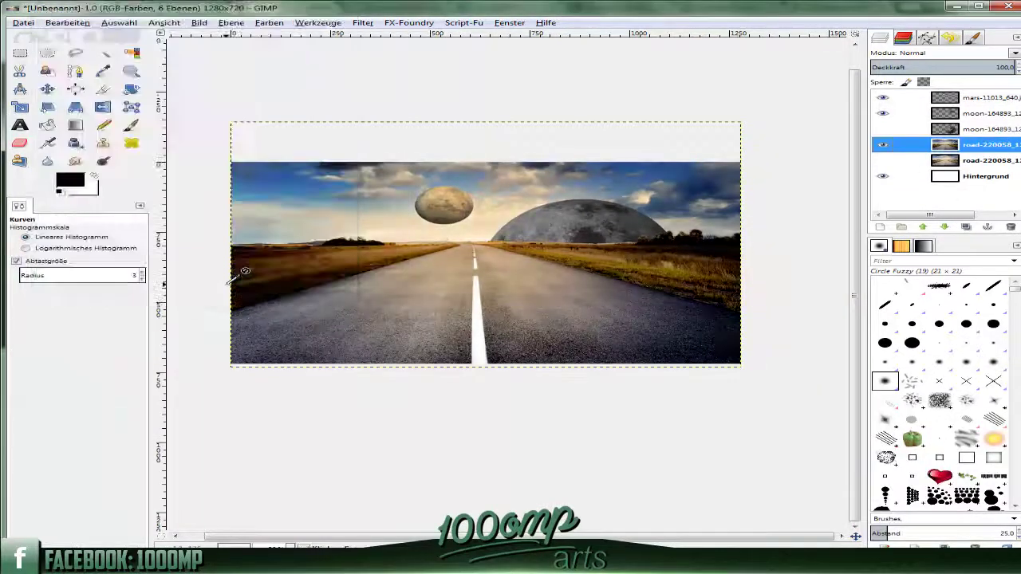
left_click(264, 22)
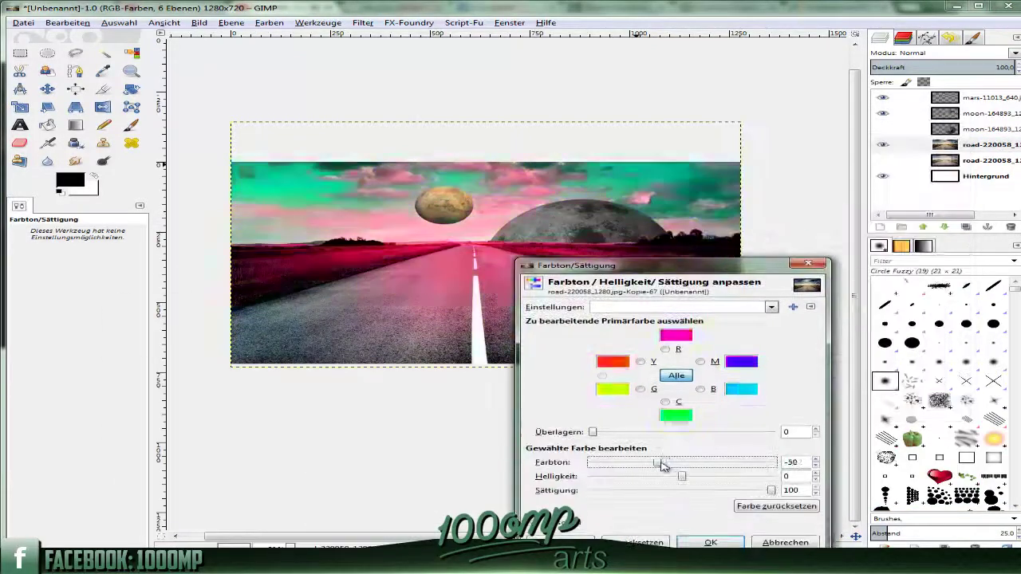
left_click(781, 541)
Adjust the road copy's colour balance with less red, a yellow shift, then a saved preset
left_click(268, 22)
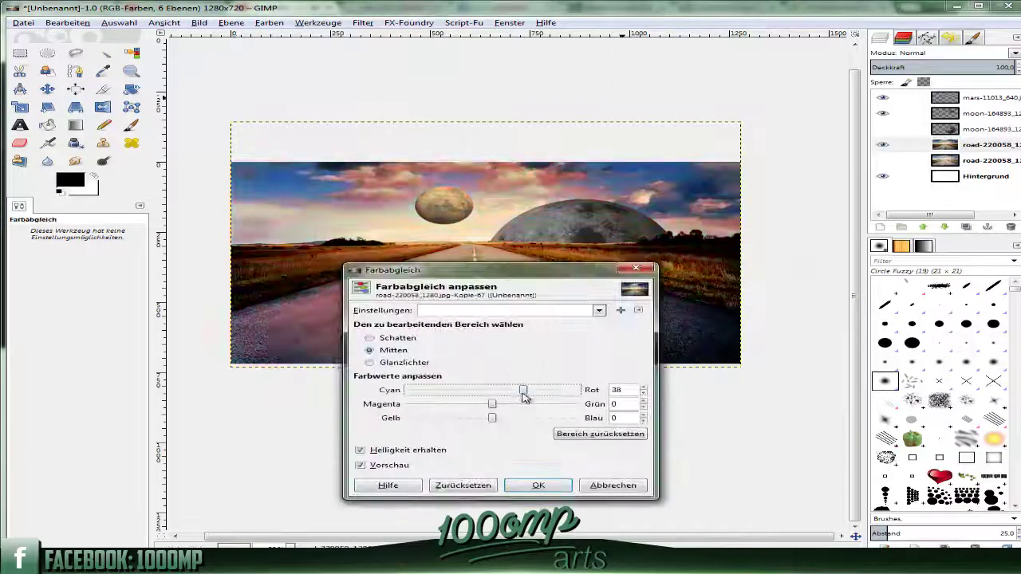
mouse_move(524, 396)
left_mouse_down()
mouse_move(494, 398)
mouse_move(475, 423)
left_mouse_up()
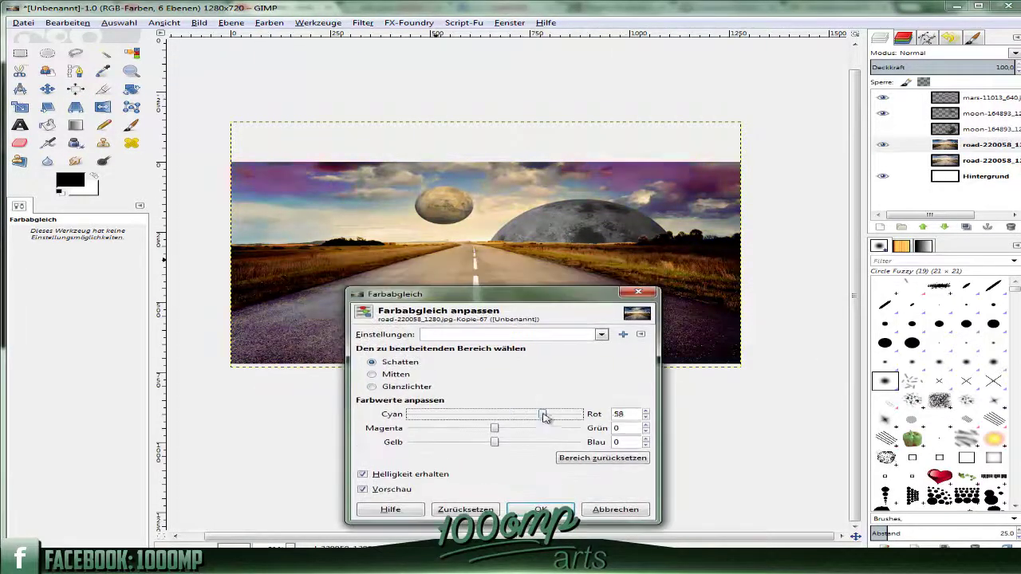
left_click_drag(515, 445, 516, 445)
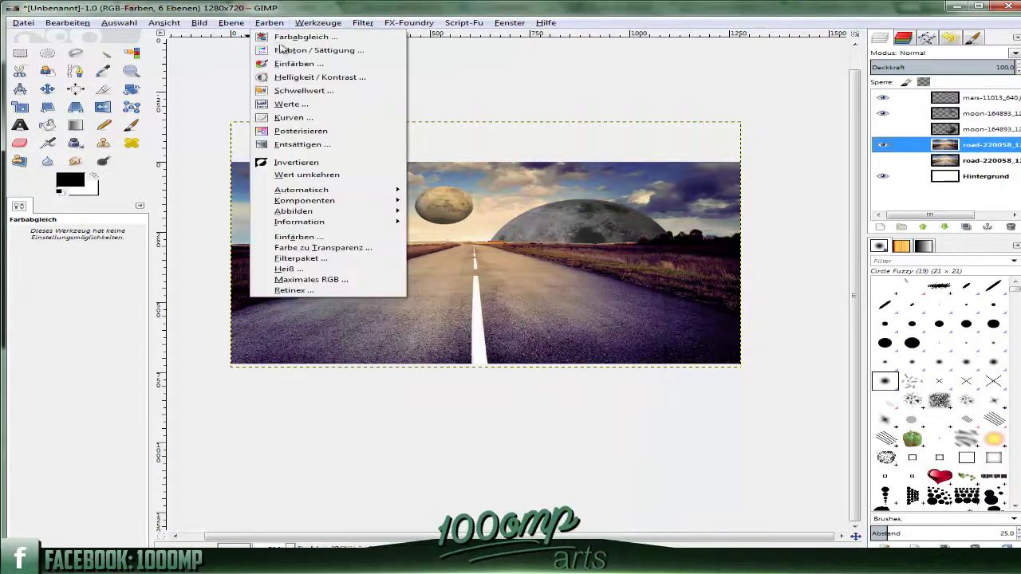
left_click_drag(502, 443, 481, 445)
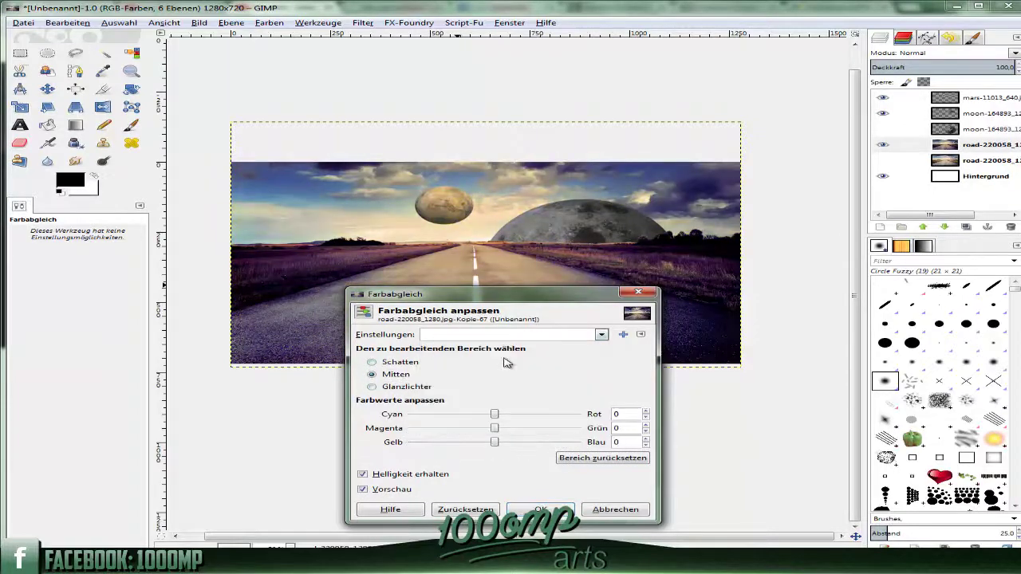
left_click(504, 337)
Inspect the moon's edge over the field close up, then fit the view and select the road layer
left_click(953, 129)
key("z")
left_click(646, 244)
key("a")
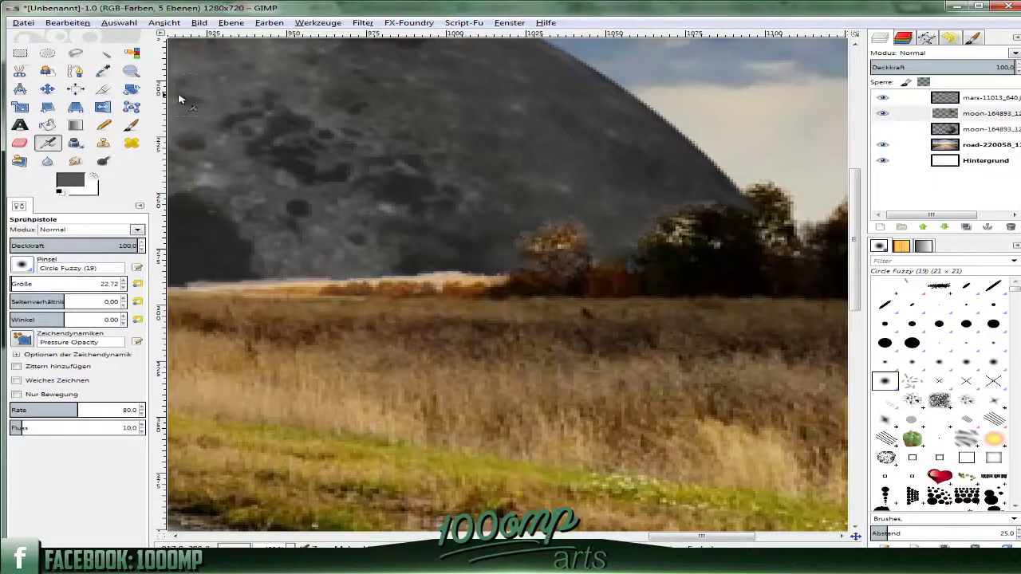
key("z")
key("shift+ctrl+j")
left_click(989, 144)
Duplicate the road layer and colour-balance it: midtones toward yellow and green, shadows slightly red
key("shift+ctrl+d")
left_click(269, 22)
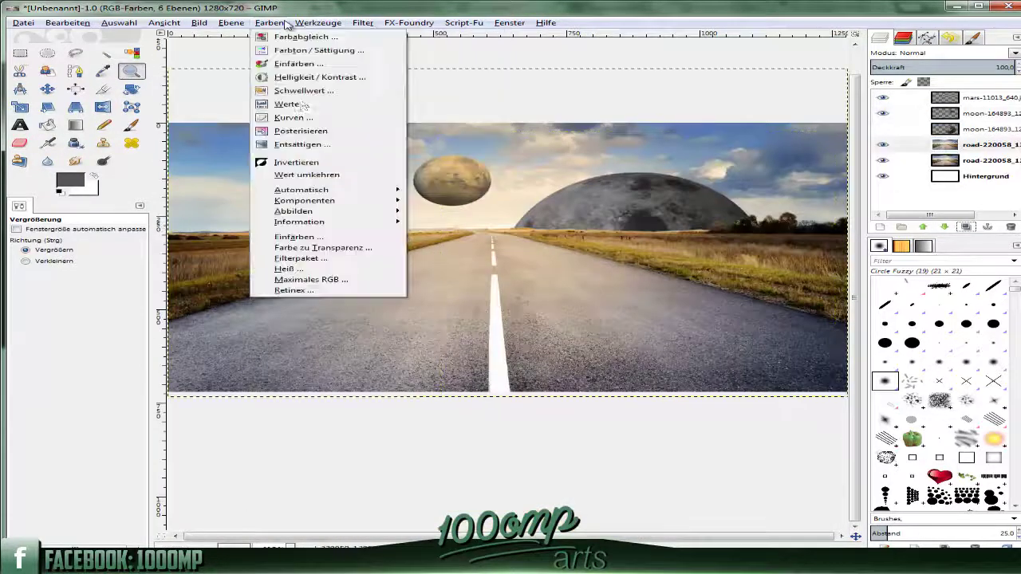
left_click(292, 109)
left_click(244, 385)
left_click(269, 22)
left_click(291, 40)
left_click_drag(495, 442, 477, 445)
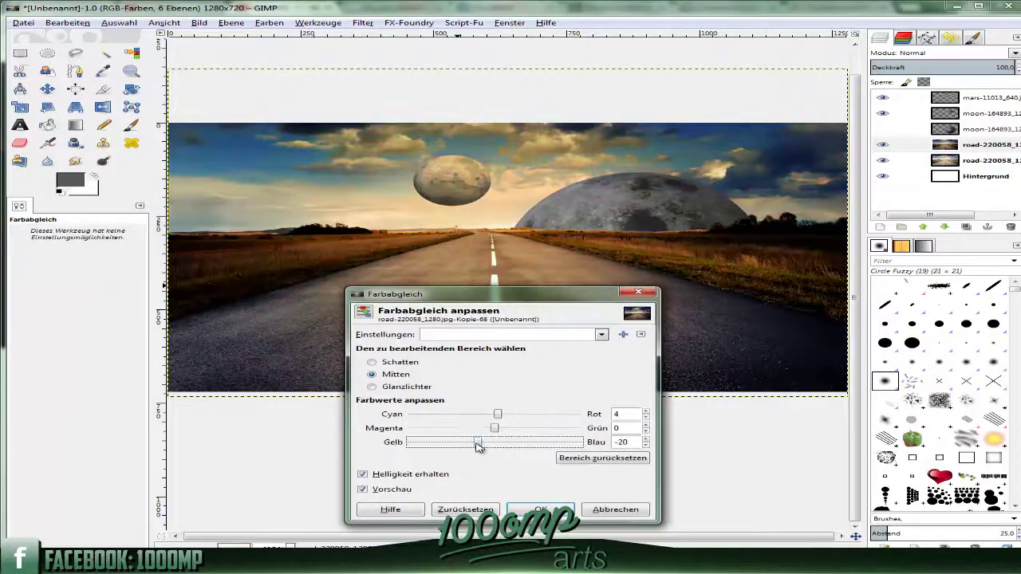
left_click_drag(415, 293, 450, 281)
left_click_drag(530, 416, 540, 402)
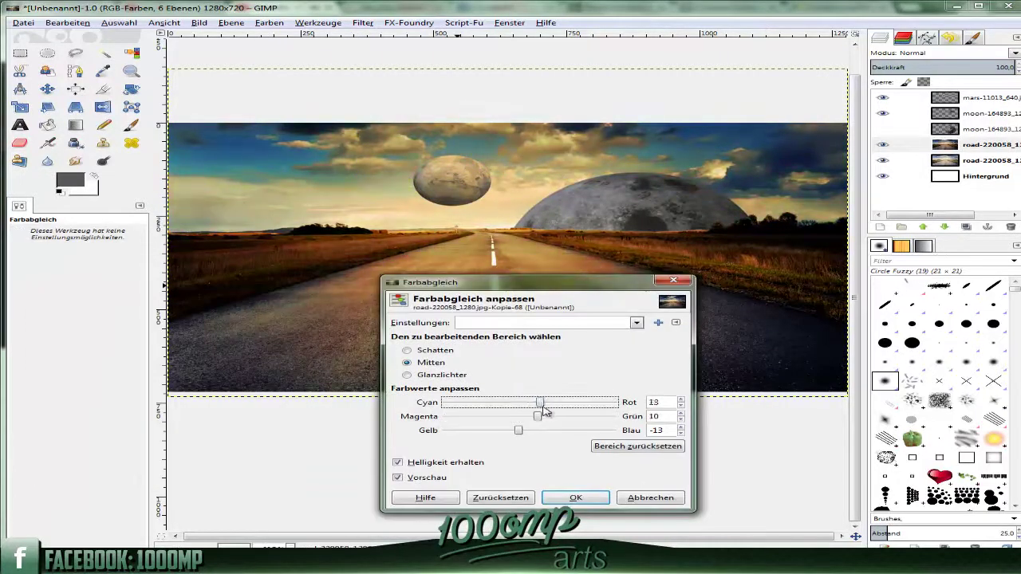
left_click_drag(496, 429, 562, 435)
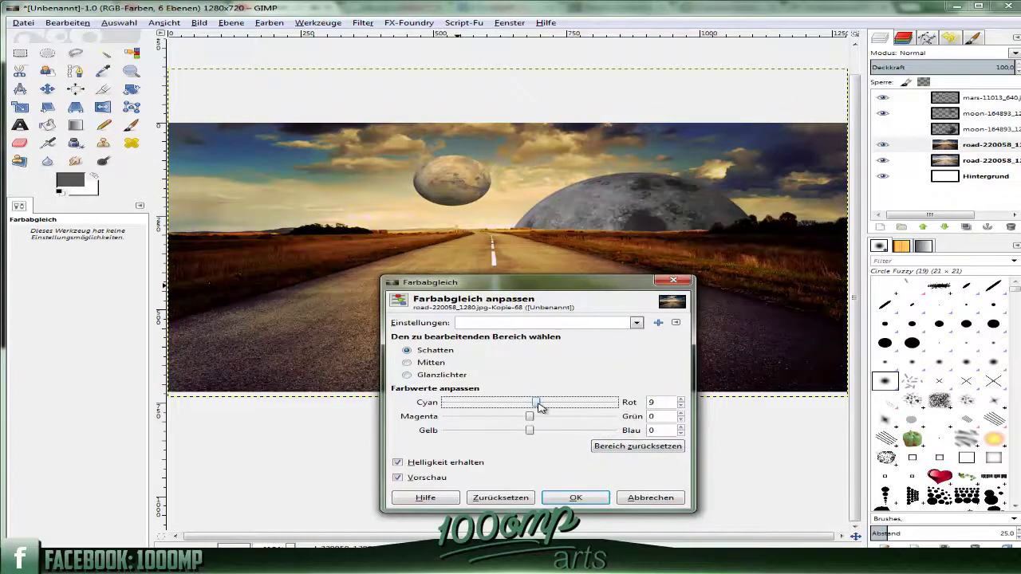
left_click_drag(531, 433, 604, 430)
left_click(575, 497)
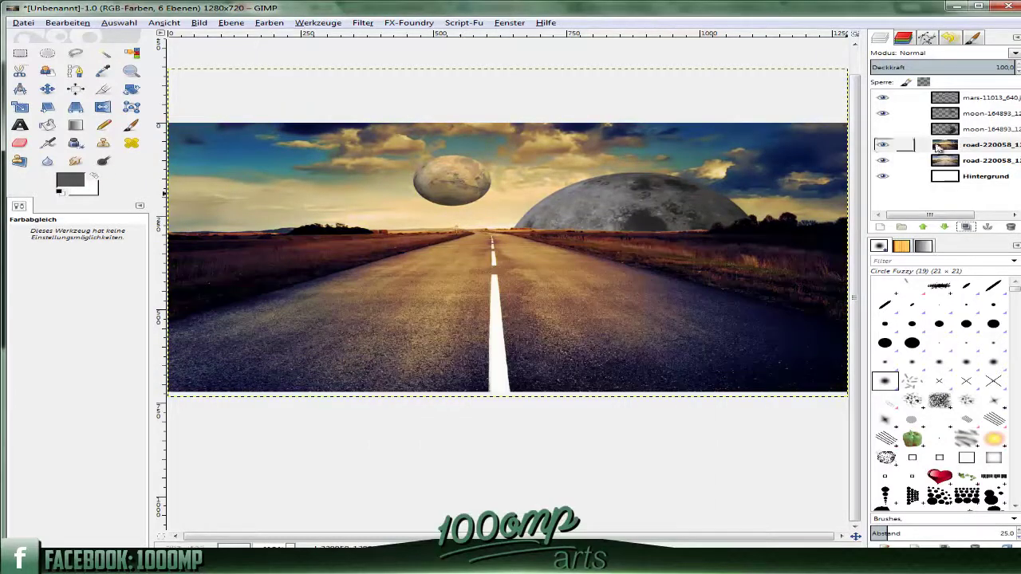
Apply a reshaped Curves adjustment to the moon layer
left_click(989, 113)
left_click(269, 22)
left_click(289, 117)
left_click_drag(130, 209, 228, 159)
left_click(217, 282)
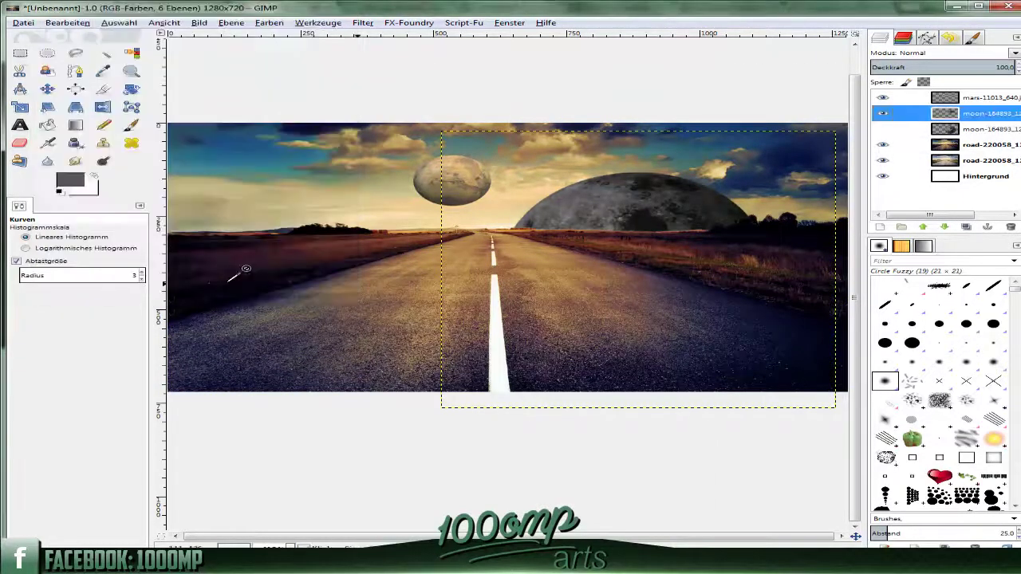
Apply a saved Color Balance preset to the moon layer
left_click(269, 23)
left_click(301, 36)
left_click(635, 324)
left_click(549, 340)
left_click(576, 499)
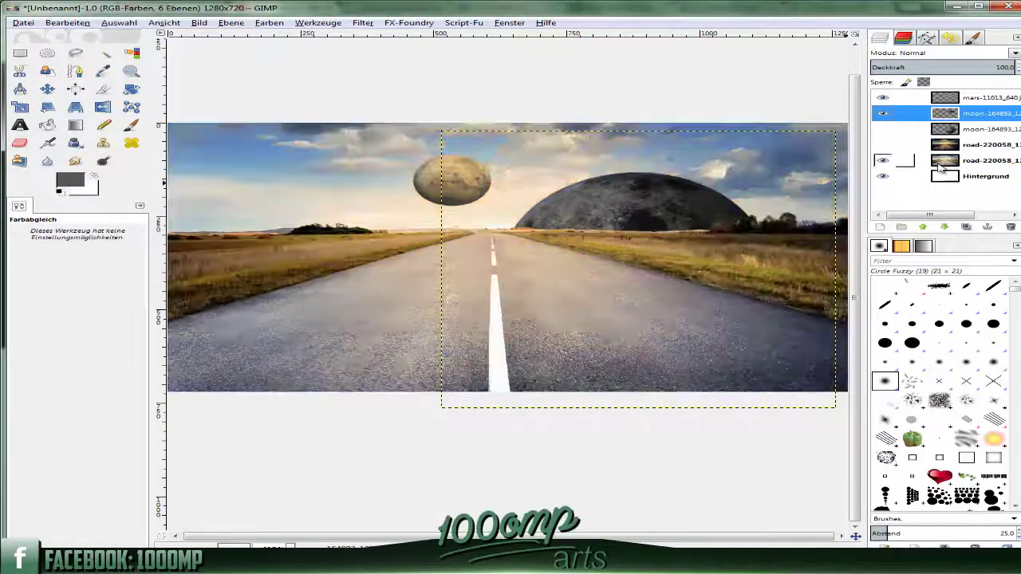
Duplicate the second road layer and try Threshold and Brightness-Contrast without applying them
left_click(944, 162)
key("shift+ctrl+d")
left_click(269, 22)
left_click(295, 90)
key("Escape")
left_click(269, 22)
left_click(303, 79)
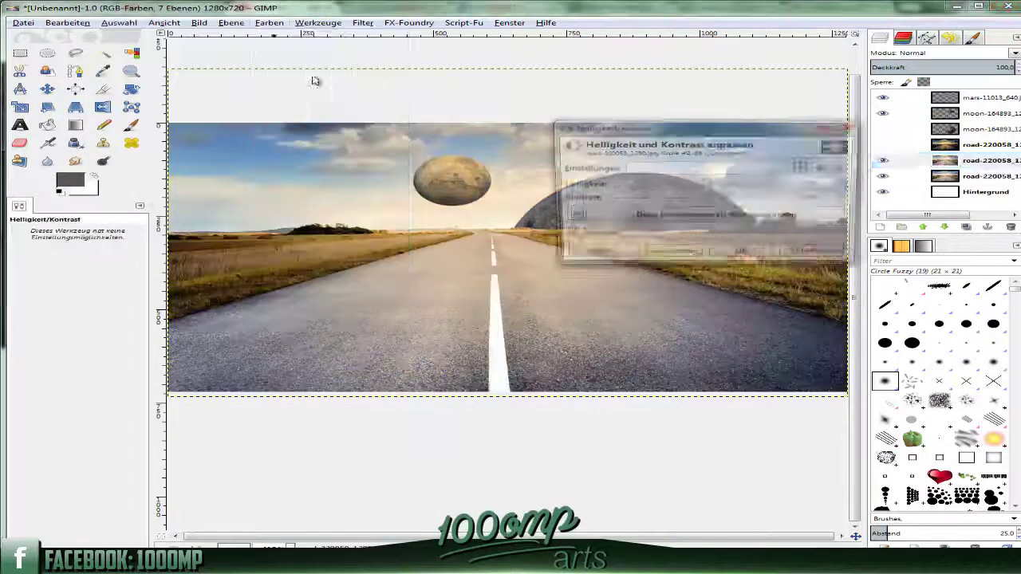
key("Escape")
left_click(269, 23)
Select the Mars layer and bring up the colour adjustments for it
left_click(291, 103)
left_click(239, 386)
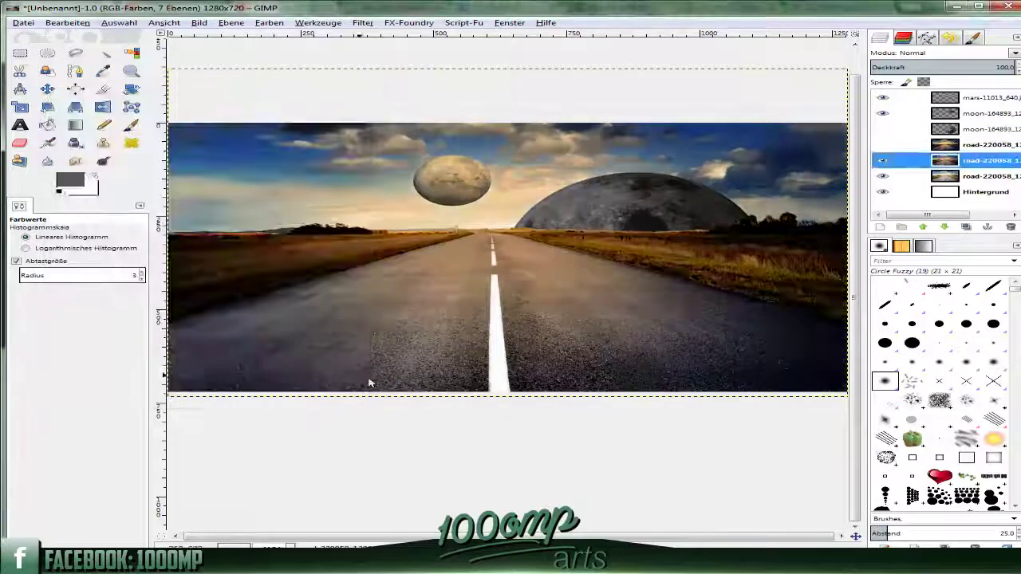
left_click(945, 98)
left_click(269, 22)
Brighten the Mars layer with a Curves adjustment
left_click(289, 118)
left_click_drag(138, 186, 138, 199)
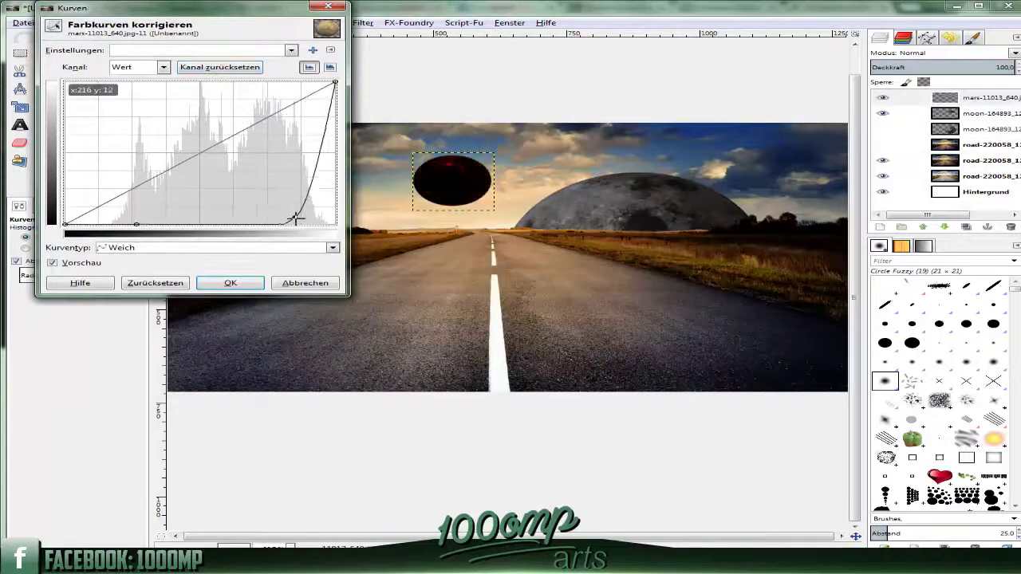
left_click_drag(295, 217, 296, 262)
left_click_drag(133, 182, 255, 151)
key("Return")
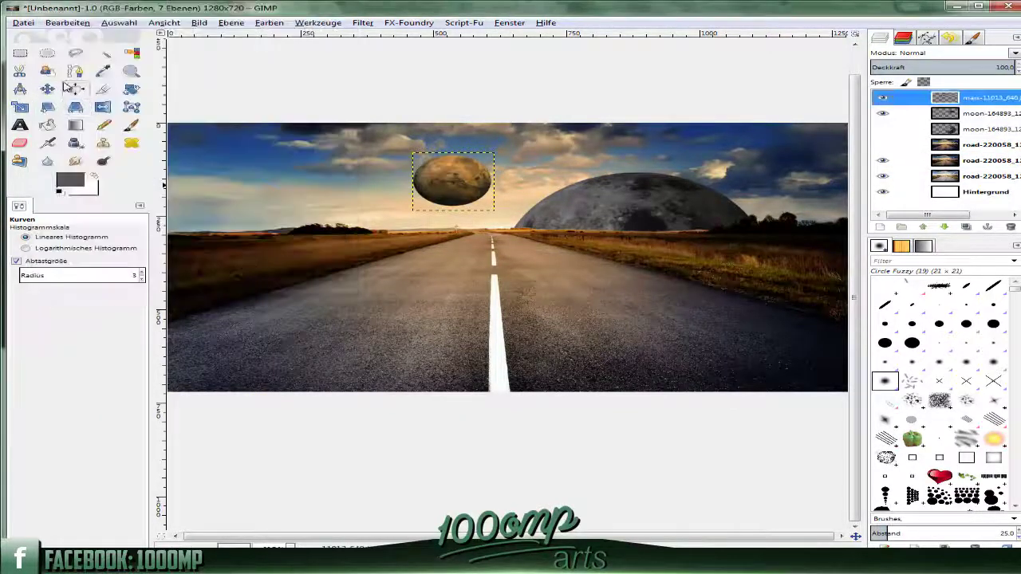
Soften Mars's rough edge with Blur/Sharpen and scale the planet down
key("shift+t")
left_click(452, 182)
key("Return")
left_click(47, 160)
scroll(453, 181, "up", 3)
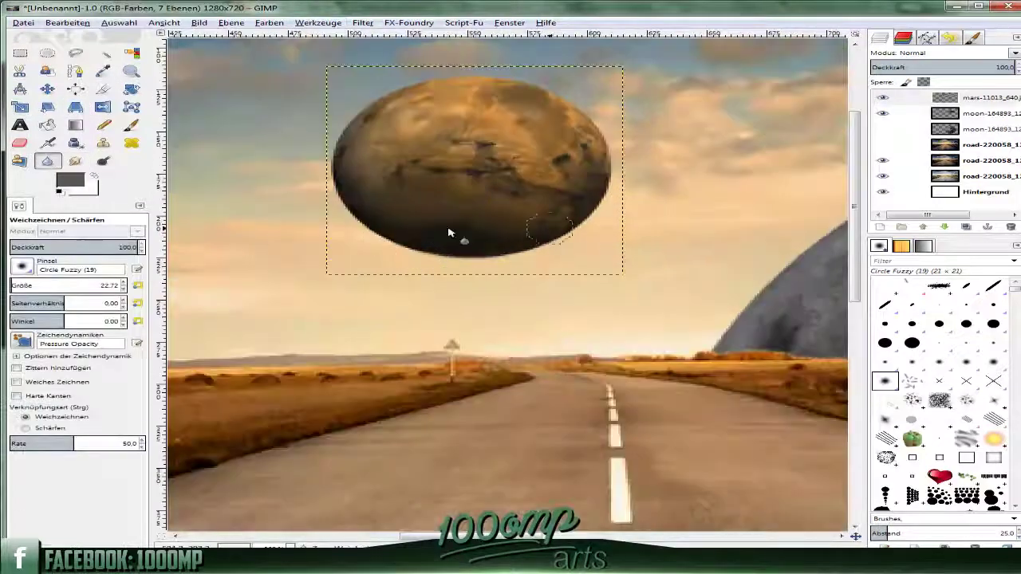
scroll(621, 130, "down", 3)
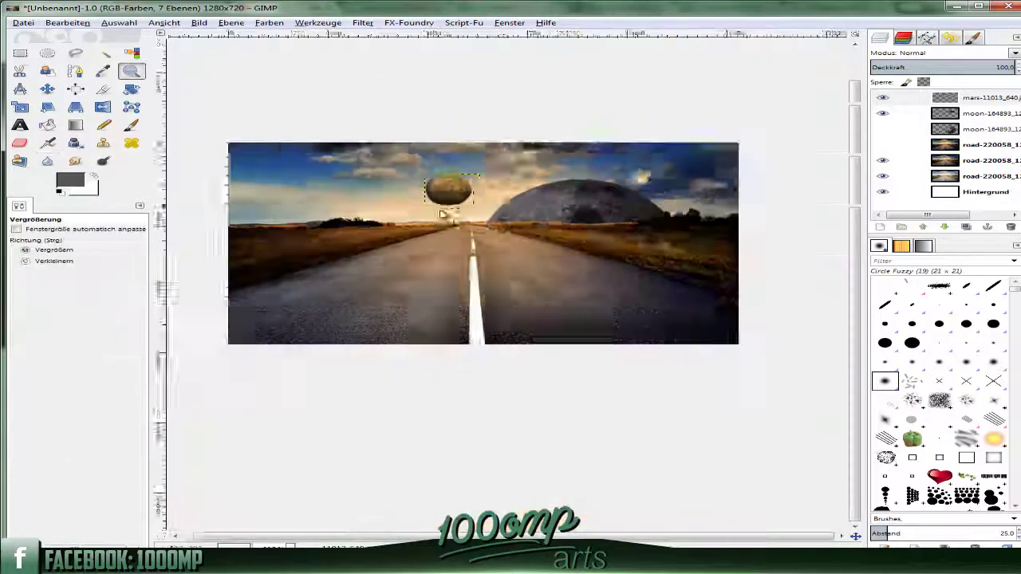
key("shift+ctrl+j")
key("shift+t")
left_click(654, 372)
key("Return")
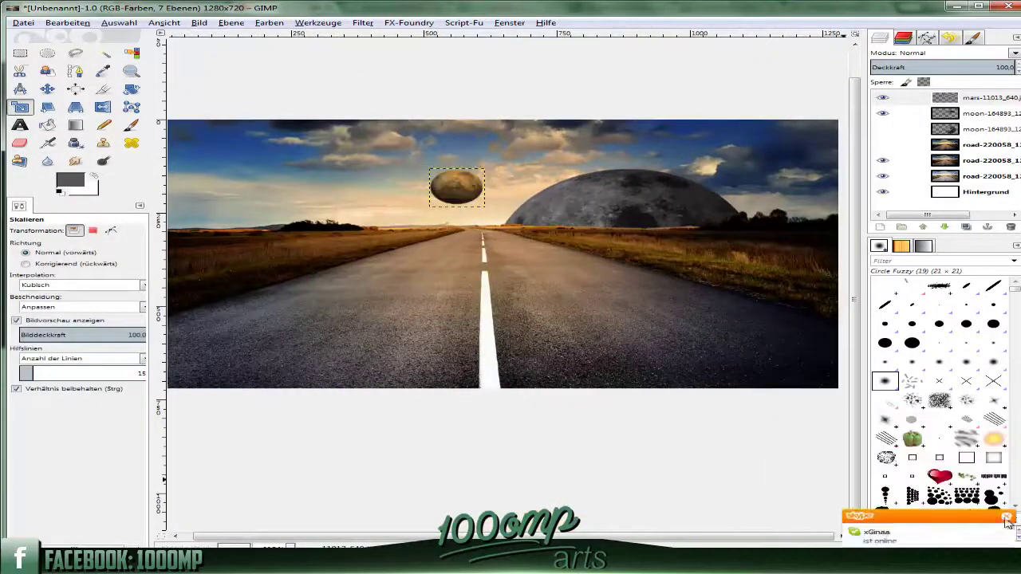
Begin a path outline of the walking woman at her leg
key("m")
scroll(443, 163, "up", 3)
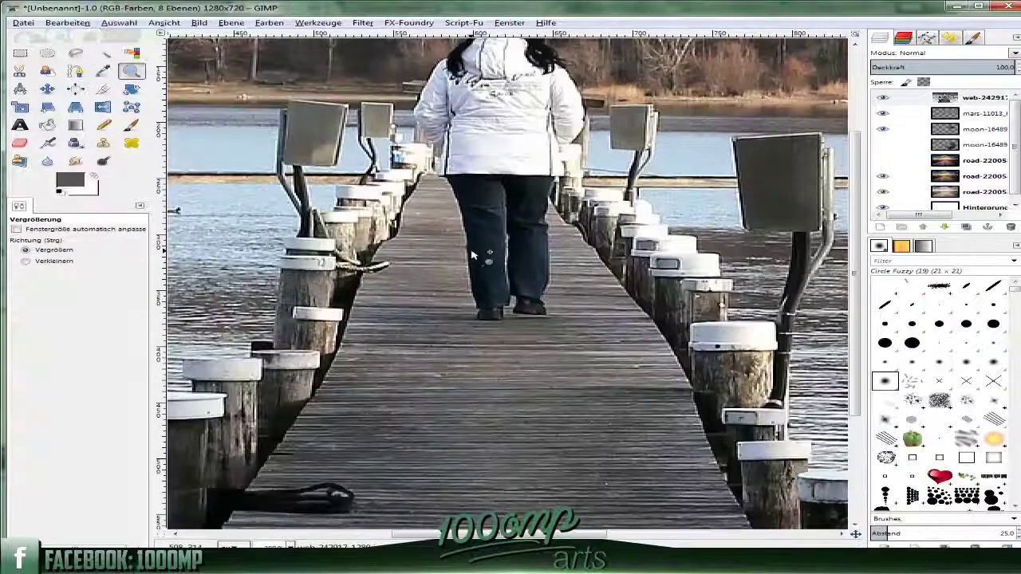
key("b")
left_click(422, 136)
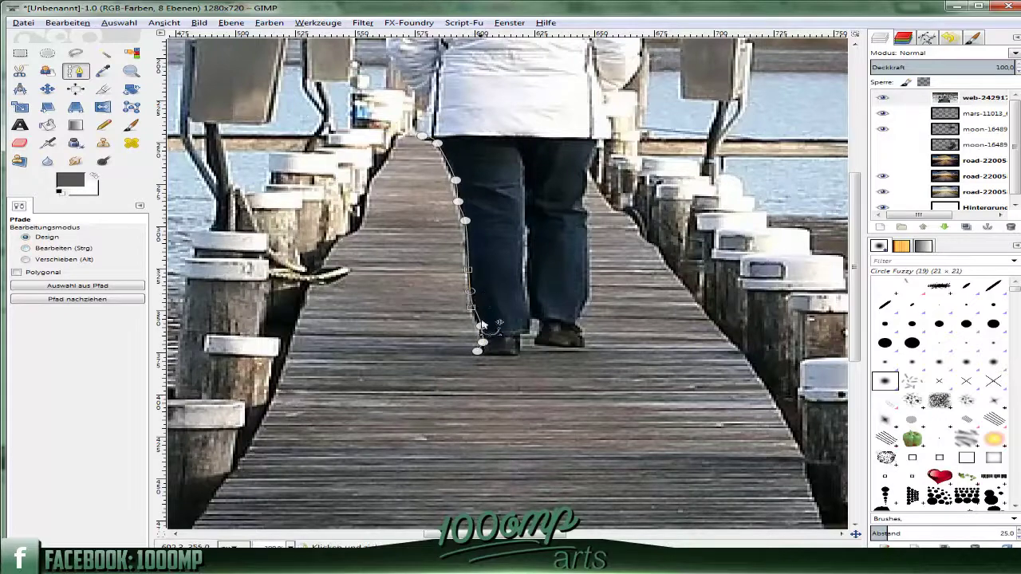
scroll(844, 214, "up", 2)
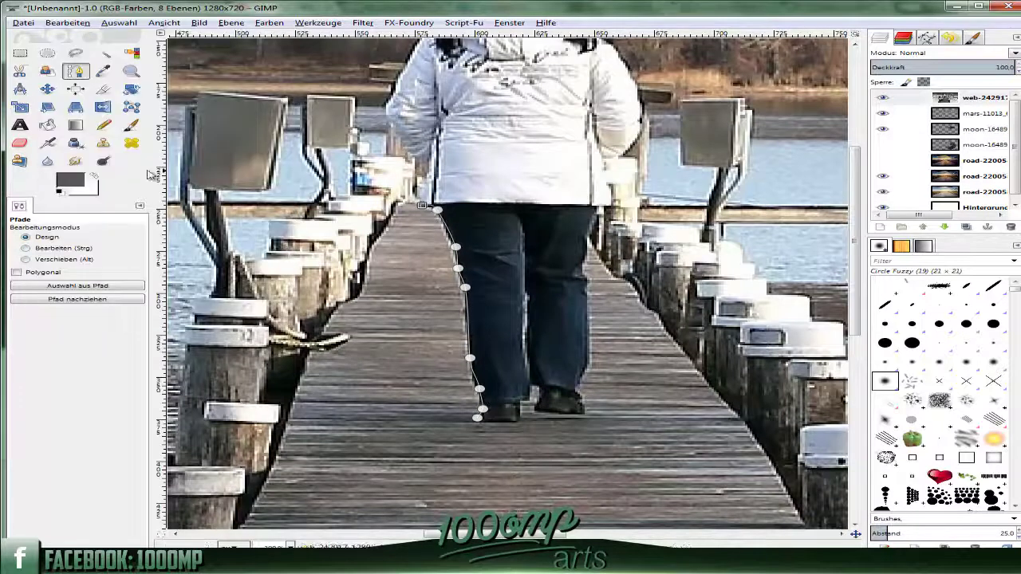
scroll(427, 160, "up", 3)
Continue the path around her side, shoulder and hood, down toward her feet
left_click(434, 120)
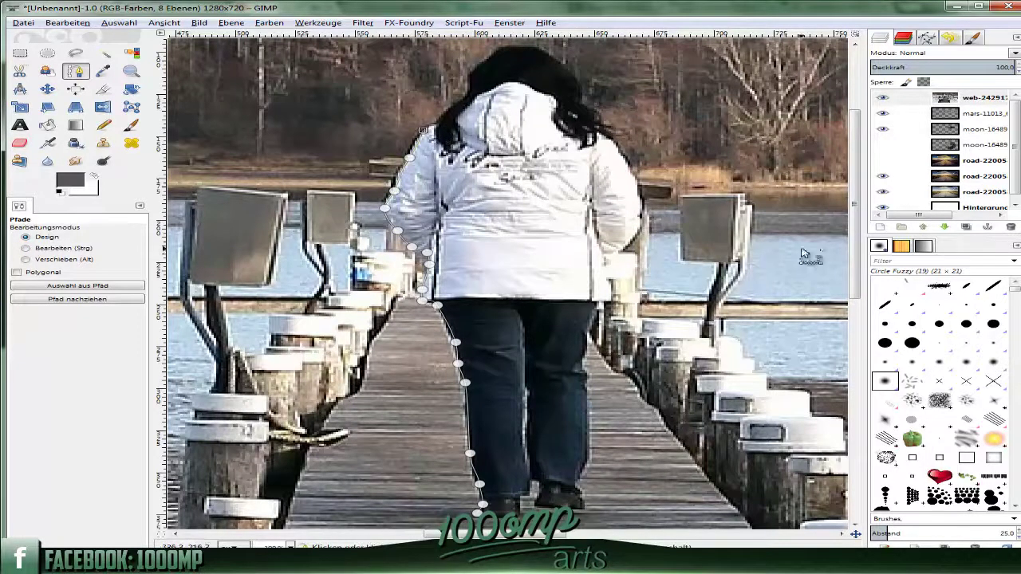
scroll(803, 254, "up", 2)
left_click(583, 162)
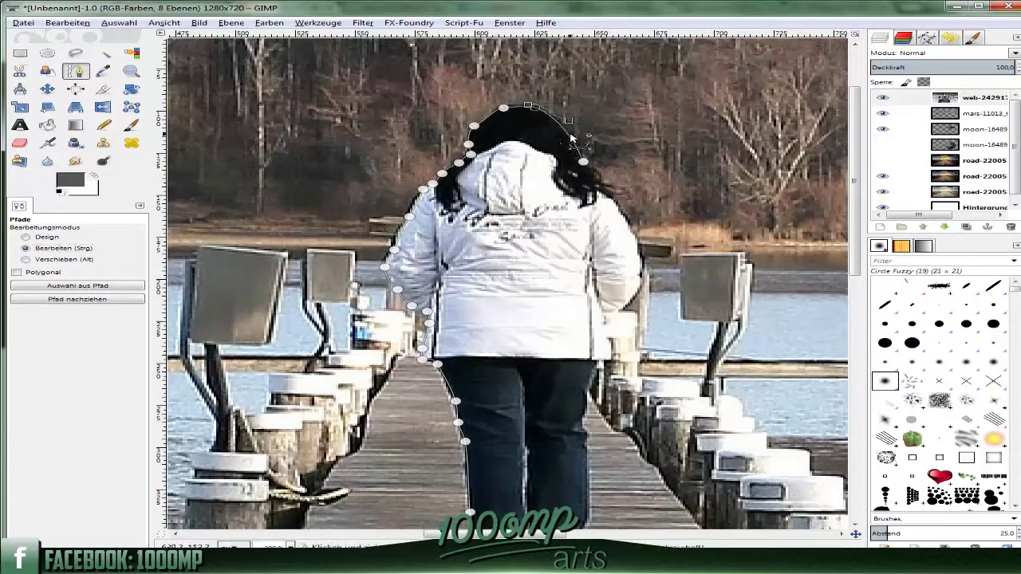
left_click_drag(571, 139, 574, 147)
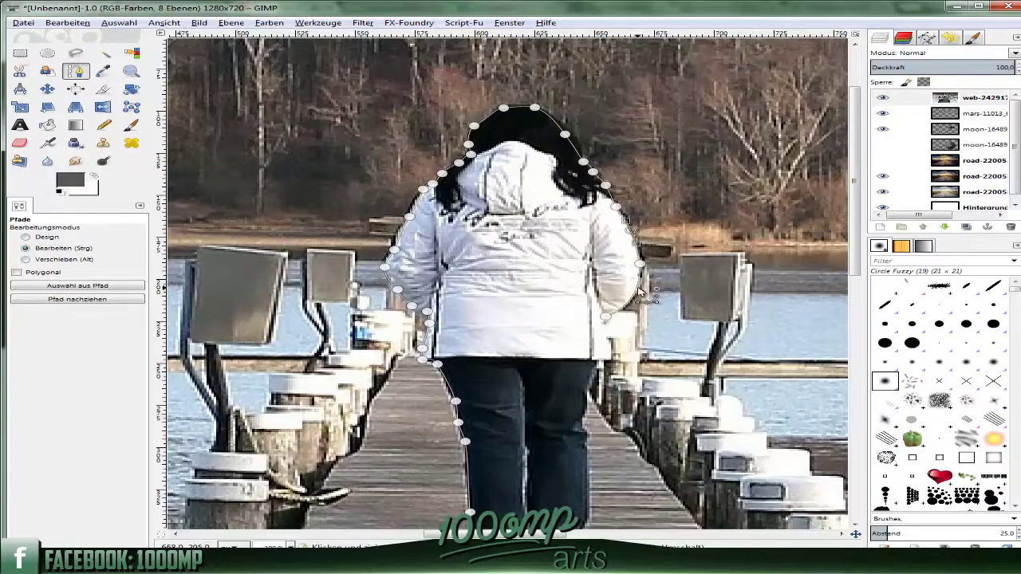
left_click(606, 319)
scroll(563, 339, "down", 3)
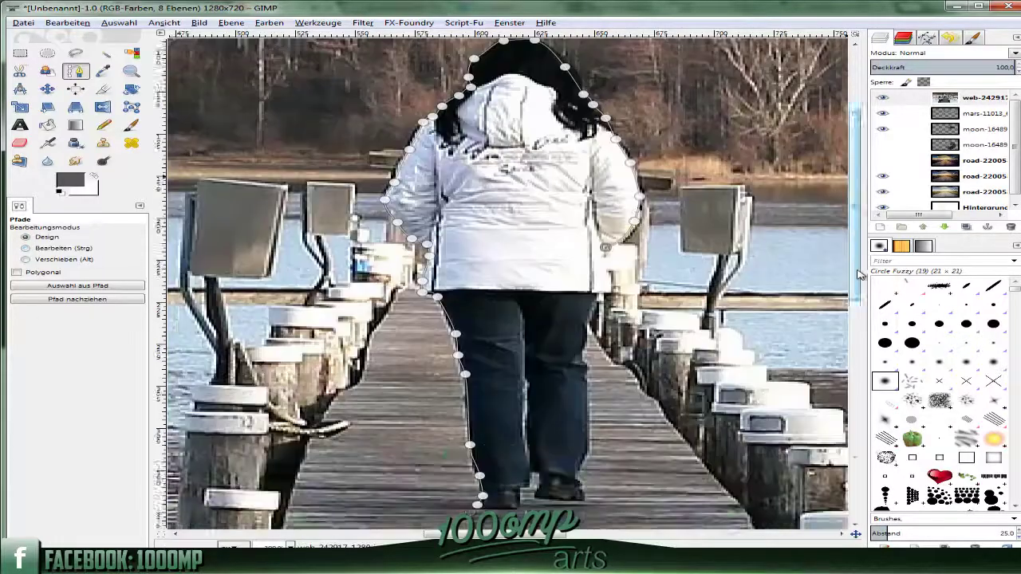
scroll(564, 339, "down", 2)
left_click(582, 421)
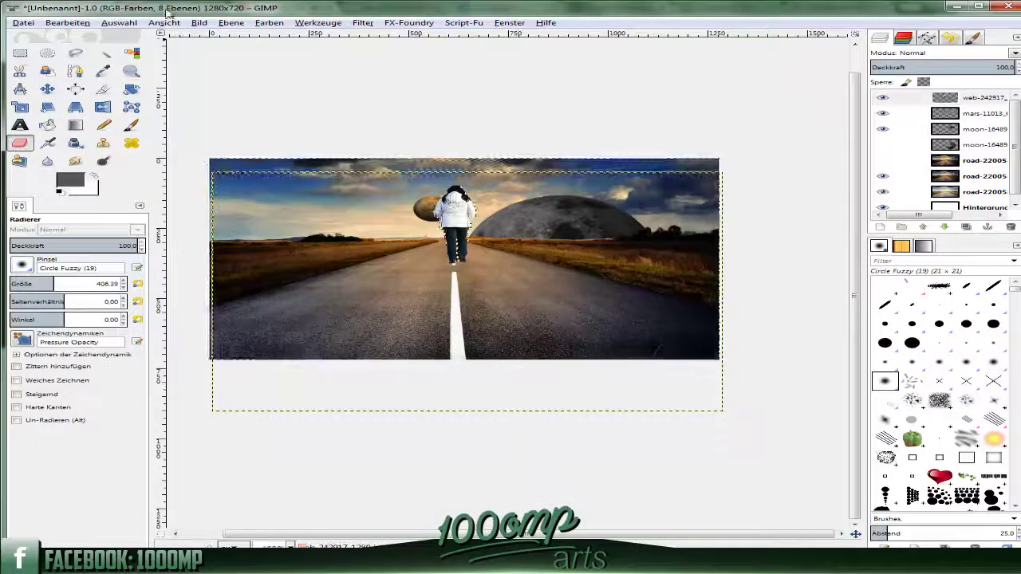
Move the woman onto the road and shrink her into a distant figure
mouse_move(449, 200)
left_mouse_down()
mouse_move(452, 349)
mouse_move(514, 295)
left_mouse_up()
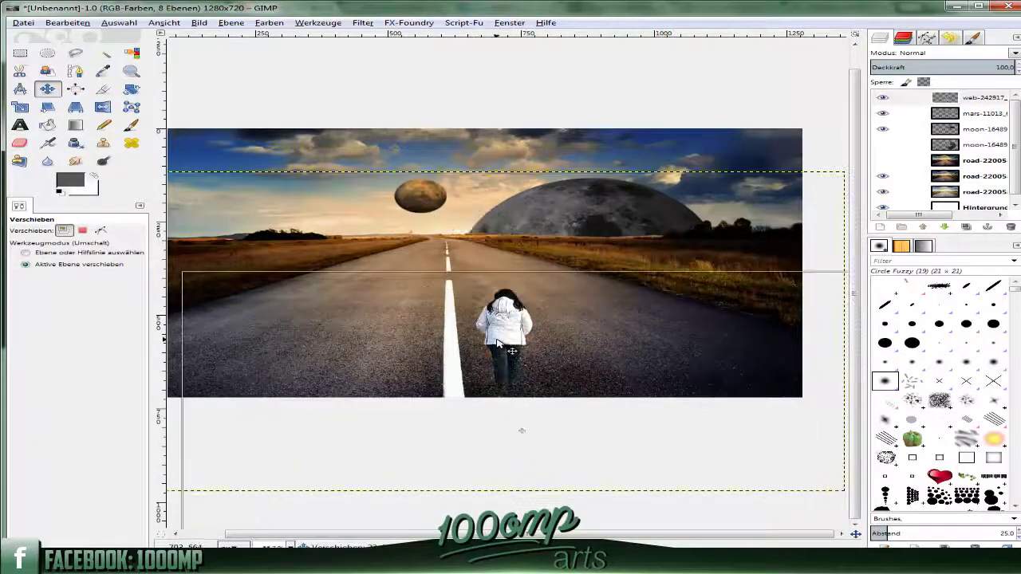
key("shift+s")
left_click(514, 295)
left_click_drag(559, 359, 456, 249)
key("Return")
Erase the leftover pier strip and zoom out to the whole scene
key("shift+e")
left_click_drag(369, 309, 586, 309)
key("m")
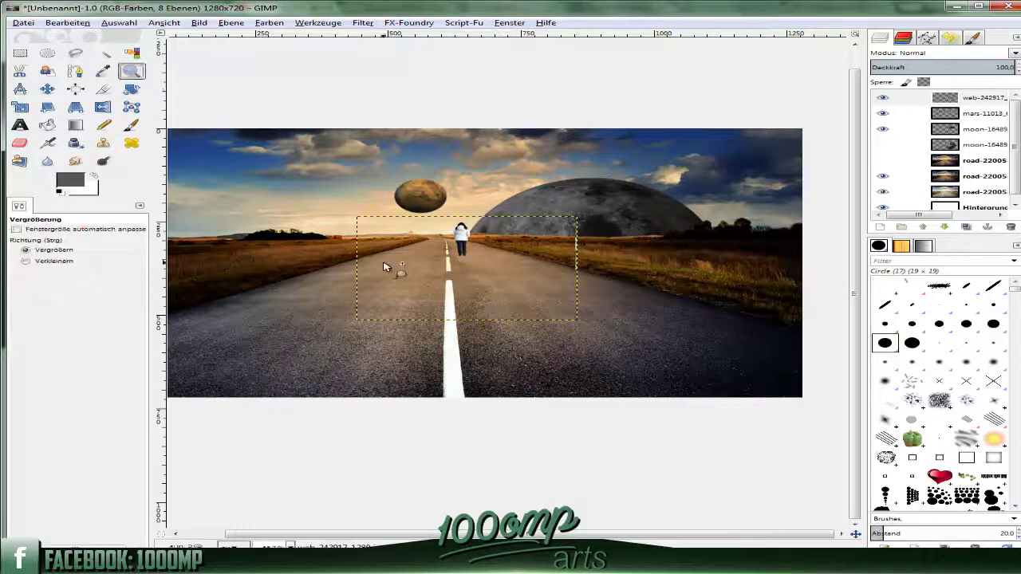
left_click(384, 266, "ctrl")
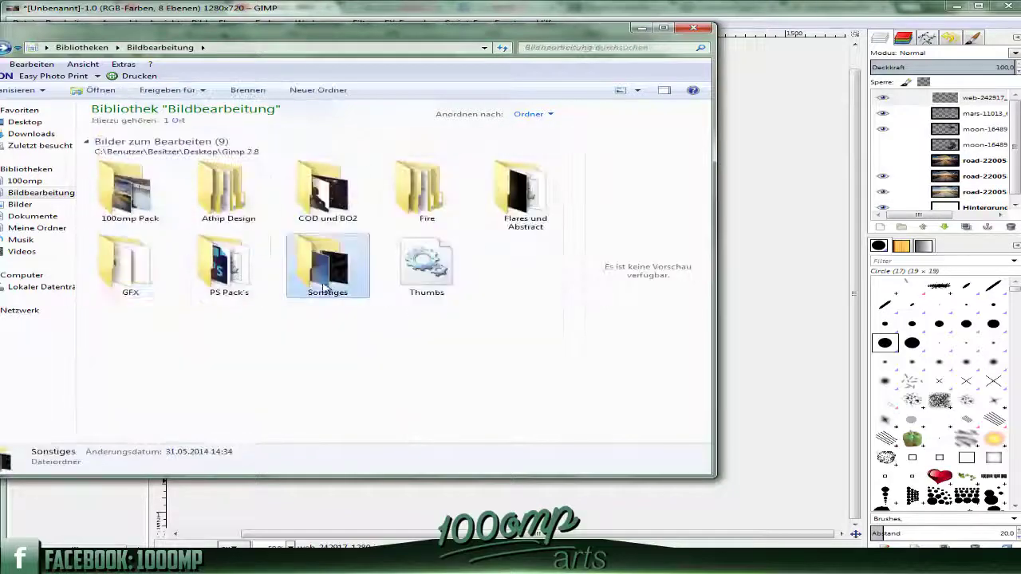
Browse Bildbearbeitung > GFX > Flares in Explorer and pick Flare8
left_click(525, 239)
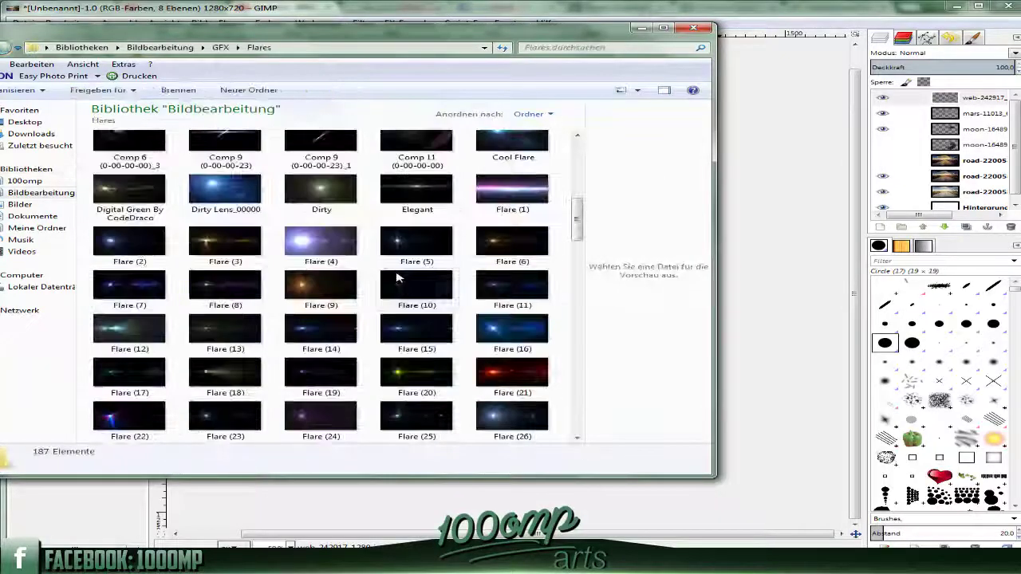
left_click(416, 199)
scroll(515, 289, "down", 5)
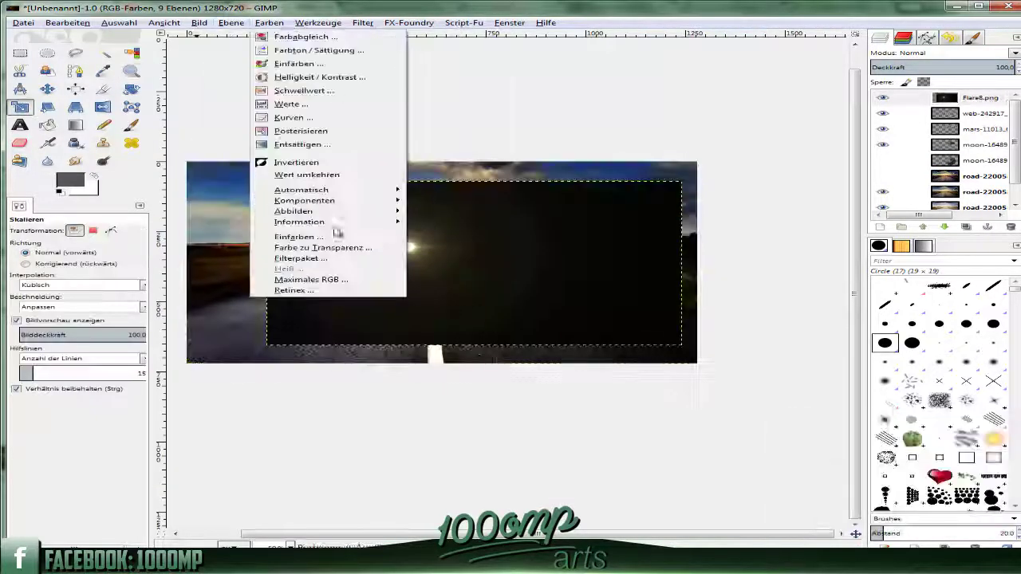
Make the flare's black transparent, then preview the LensFlare3, Star and Tac Light flares
left_click(552, 388)
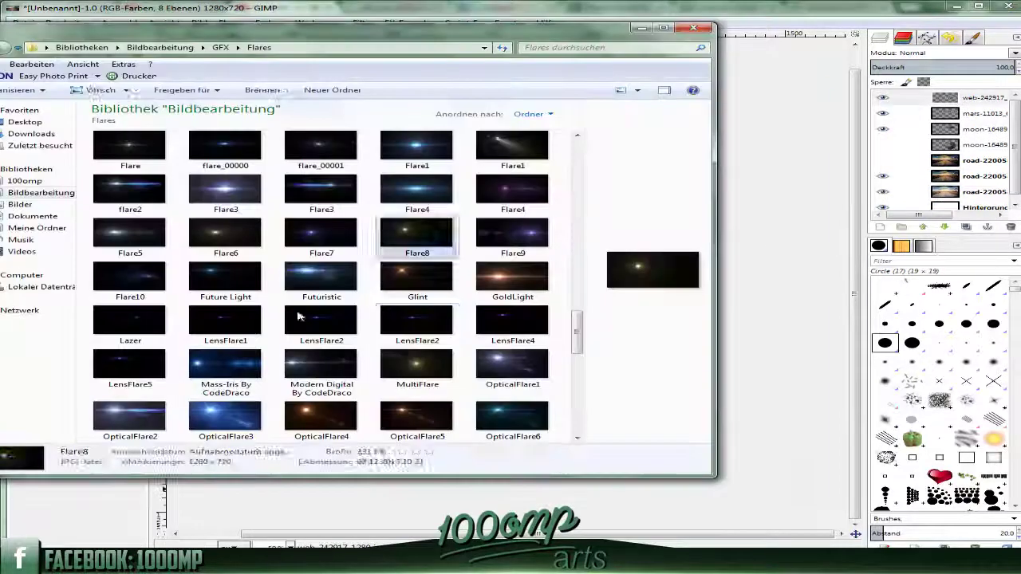
left_click(399, 338)
scroll(393, 333, "down", 10)
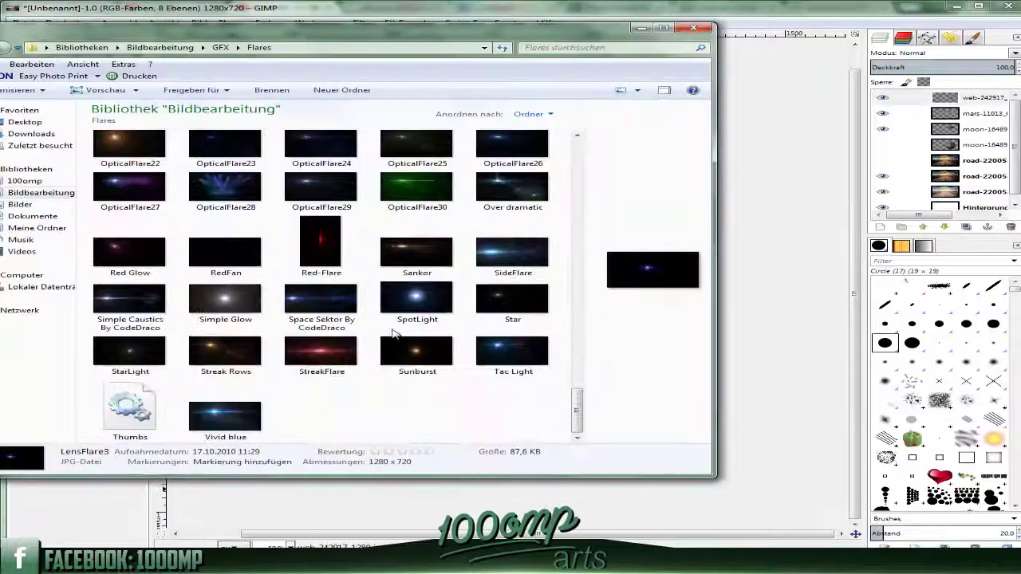
left_click(513, 299)
left_click(512, 351)
Use the Sunburst flare instead, lower its layer, and colourise it
left_click(417, 351)
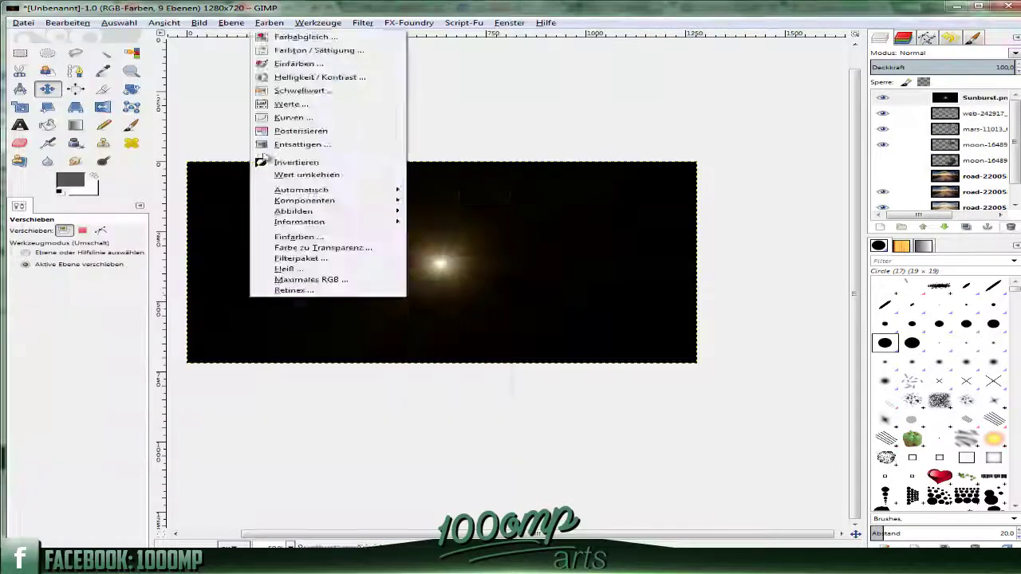
left_click(269, 22)
left_click(299, 63)
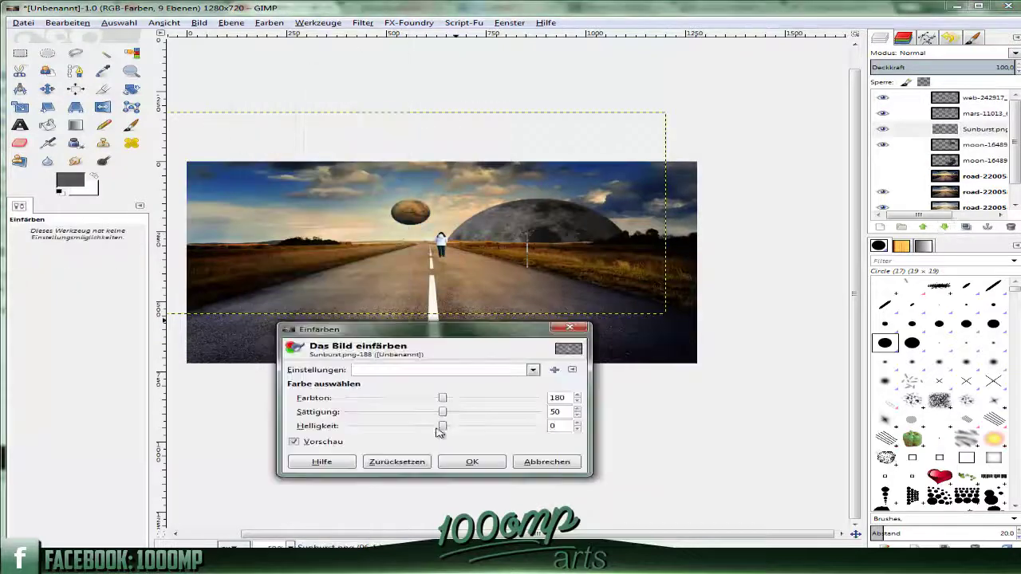
Apply the colourise, select the road layer's sky and push its highlights toward red
left_click(472, 462)
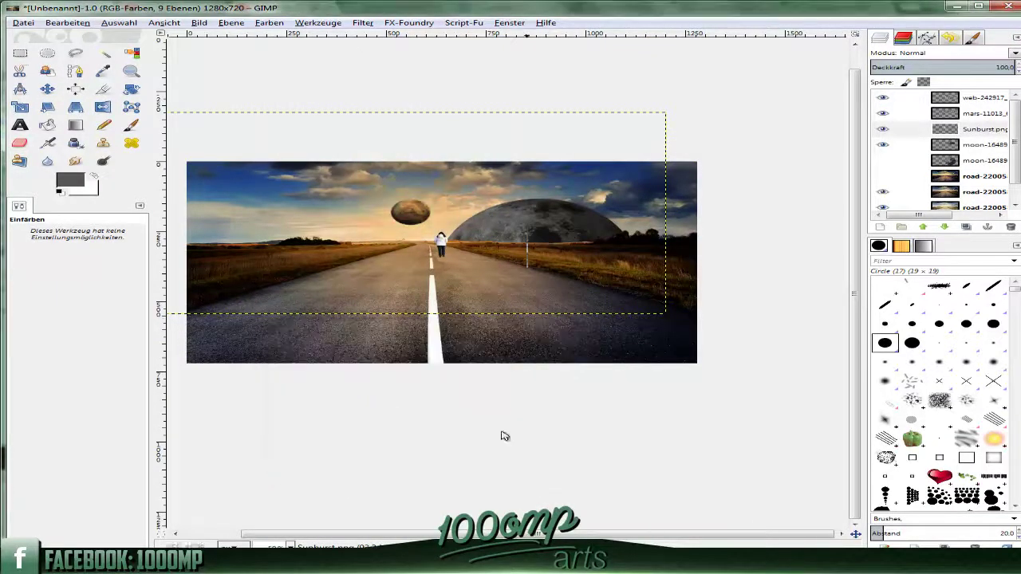
left_click(909, 174)
key("r")
left_click_drag(178, 126, 722, 226)
key("f")
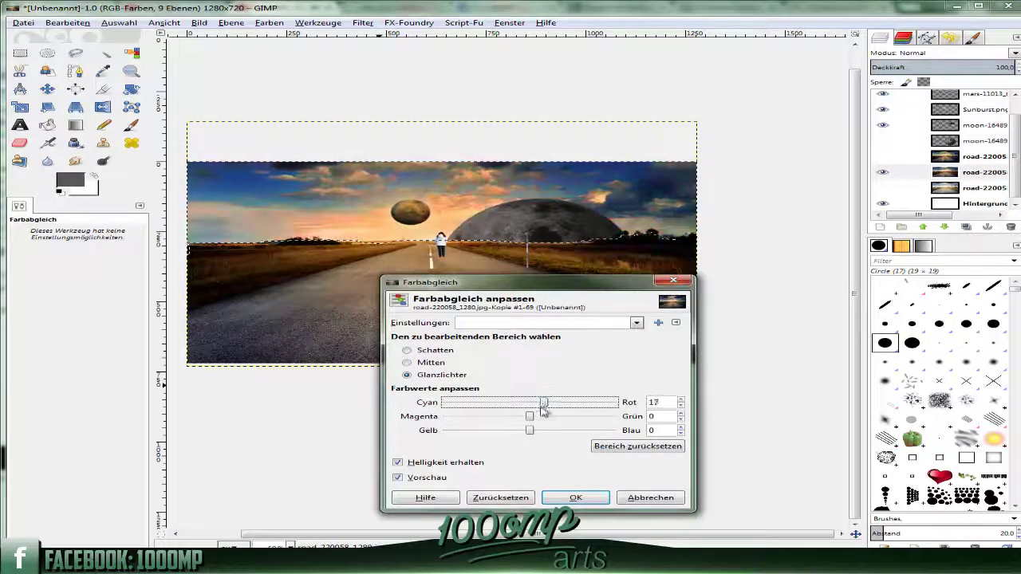
left_click_drag(542, 403, 614, 403)
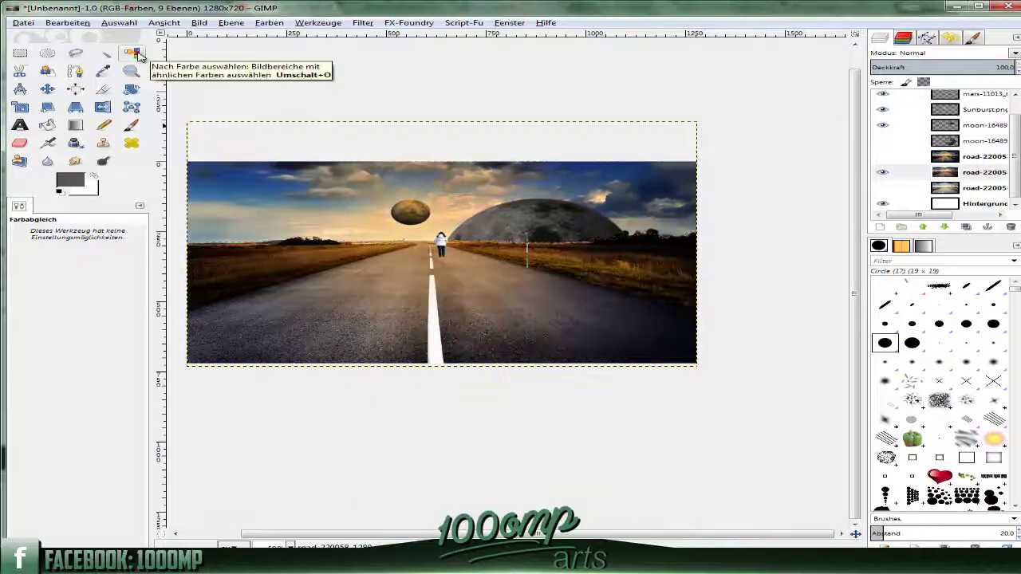
Zoom in on the moon and Mars and make Mars the working layer
left_click(132, 71)
left_click(402, 217)
left_click(403, 217)
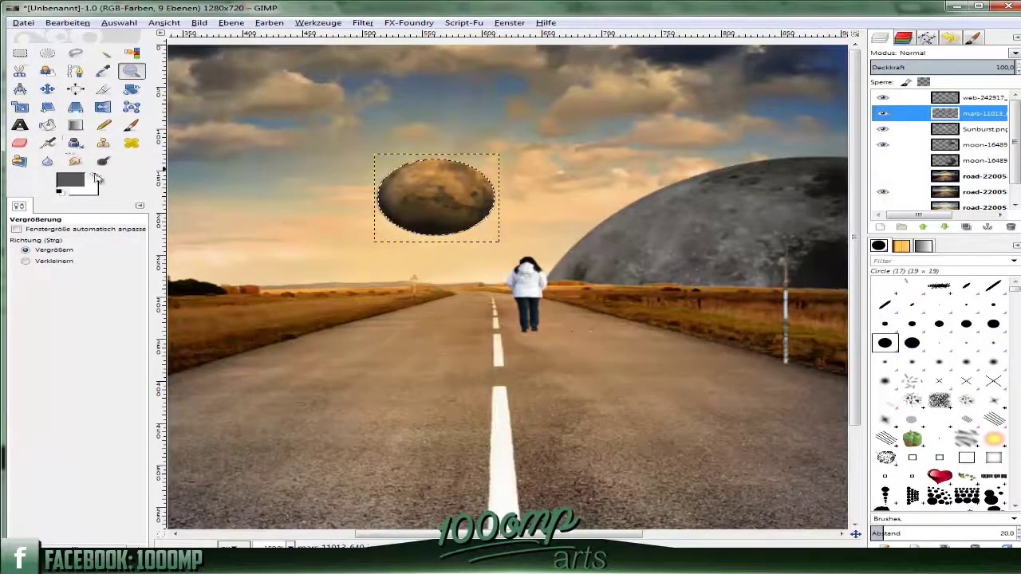
Pick a cream colour from the sun for airbrushing Mars
left_click(96, 177)
key("a")
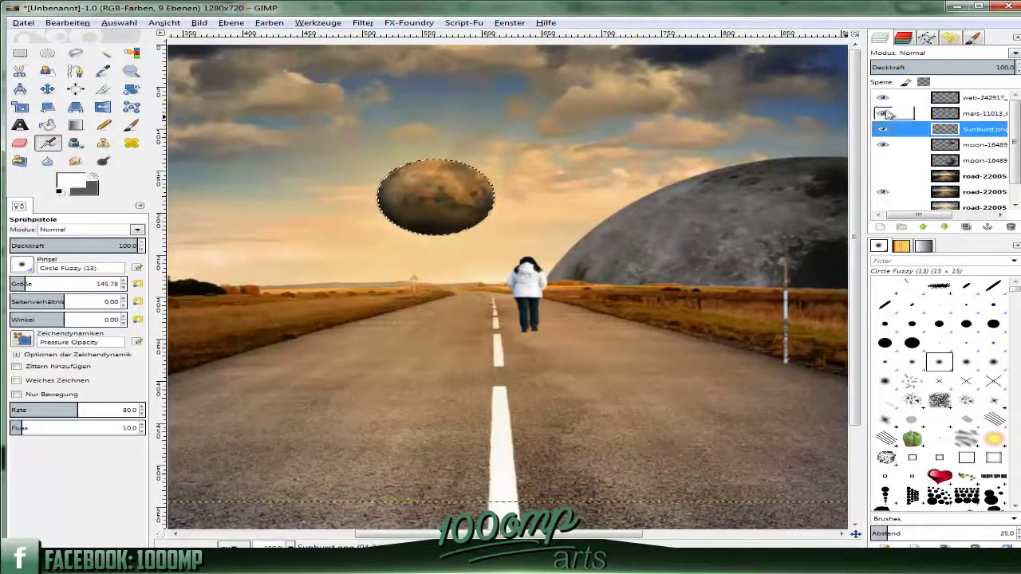
left_click(882, 112)
left_click(421, 194, "ctrl")
left_click(881, 113)
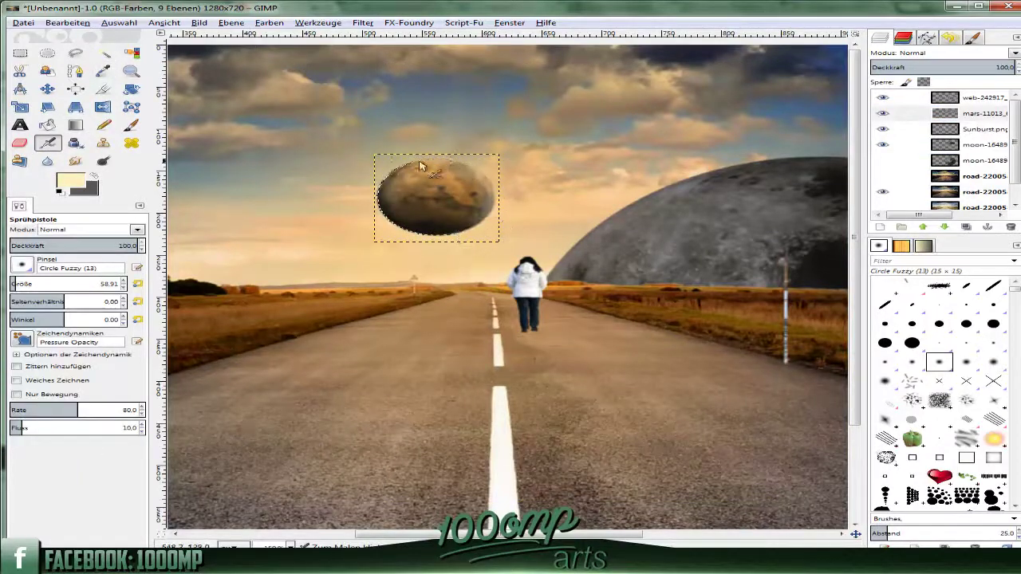
Undo the airbrush strokes on Mars, swap colours, and zoom in on the scene
left_click(67, 22)
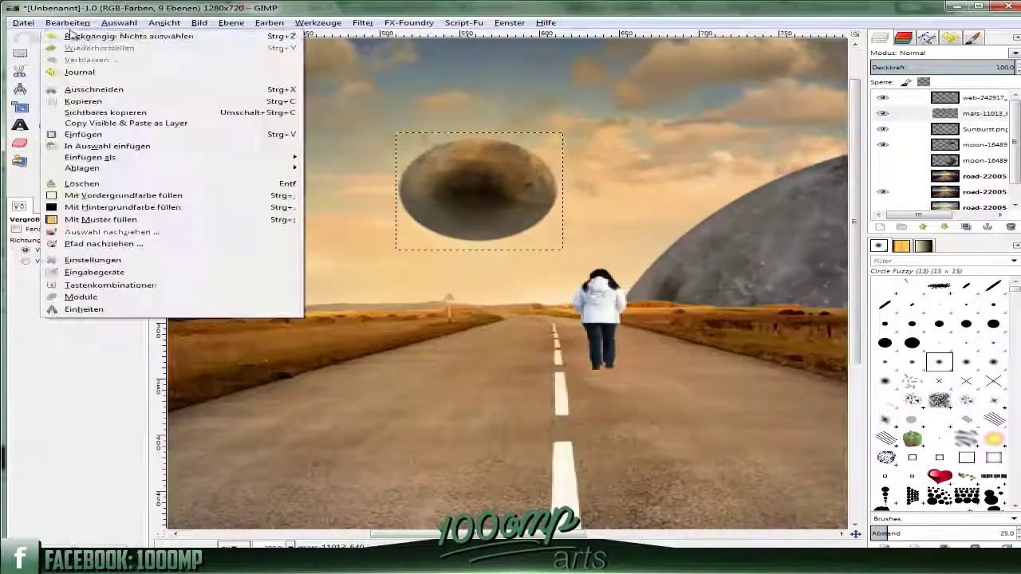
left_click(479, 191)
key("x")
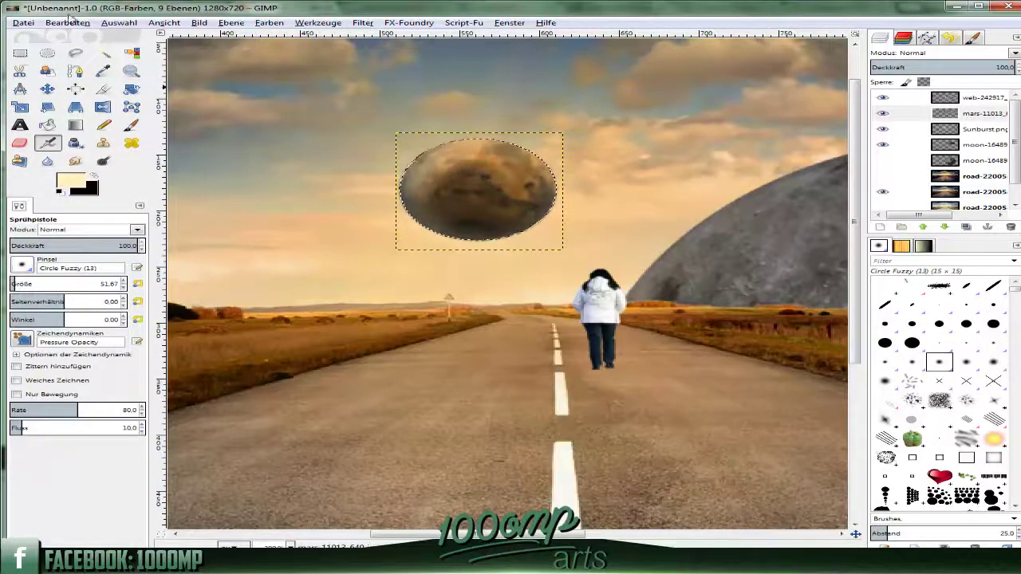
left_click(119, 22)
left_click(135, 48)
Clear the Mars selection and zoom in closely on the walking woman
key("z")
left_click(963, 145)
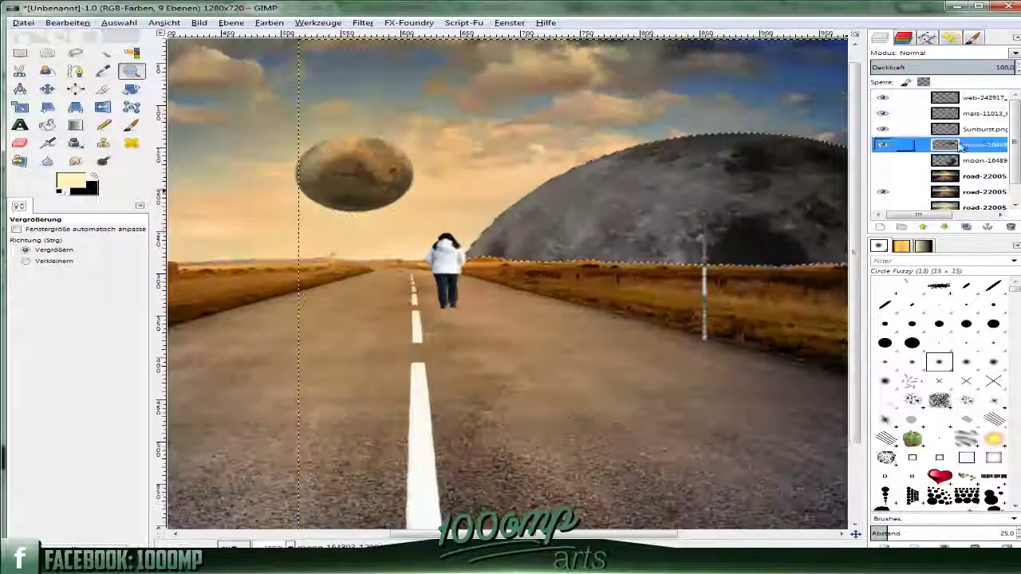
left_click(375, 226, "ctrl")
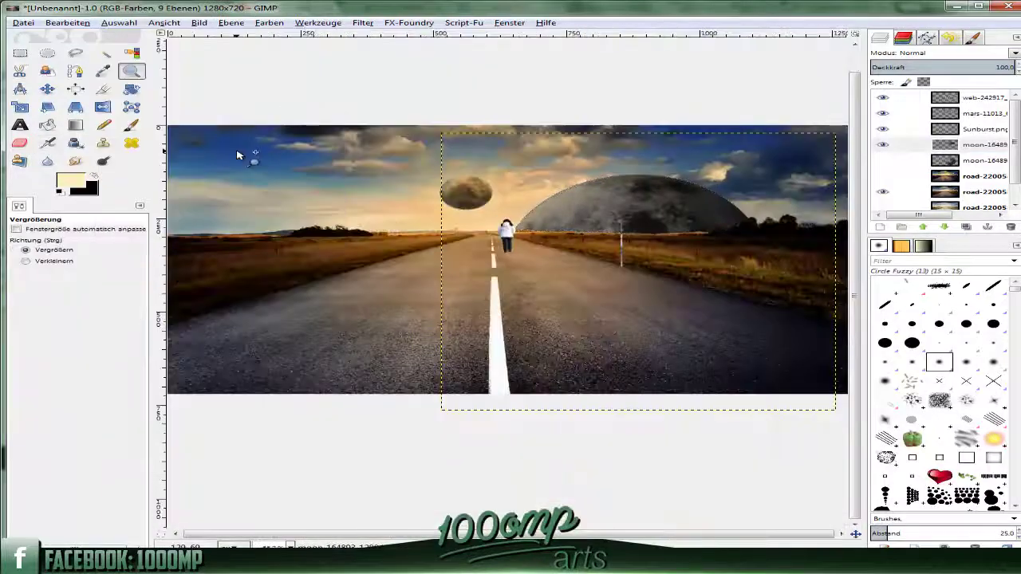
left_click_drag(431, 188, 581, 300)
Darken the woman by bending the Curves line downward
left_click(270, 22)
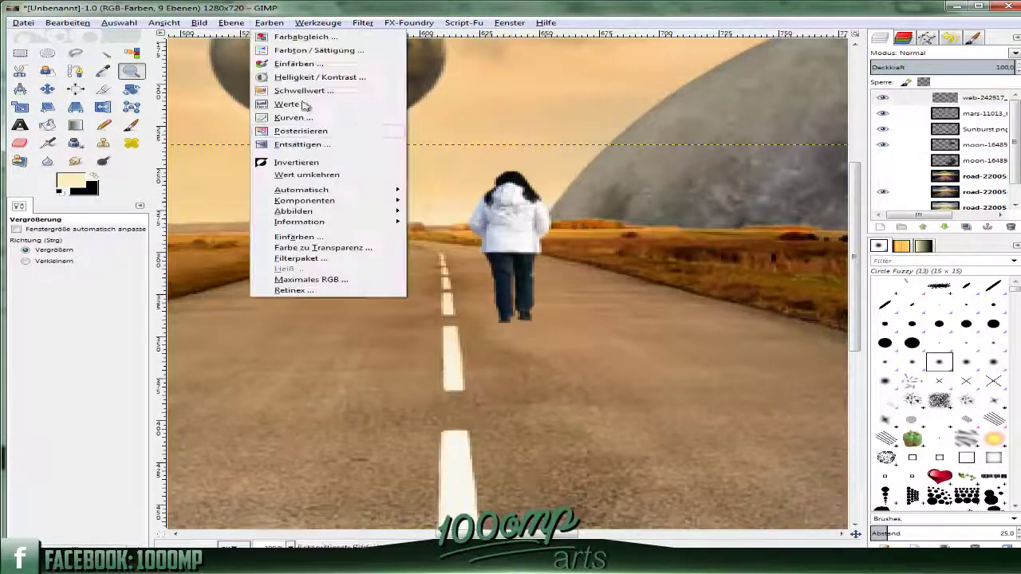
left_click(287, 104)
left_click(314, 385)
left_click(269, 23)
left_click(293, 117)
left_click_drag(260, 132, 276, 167)
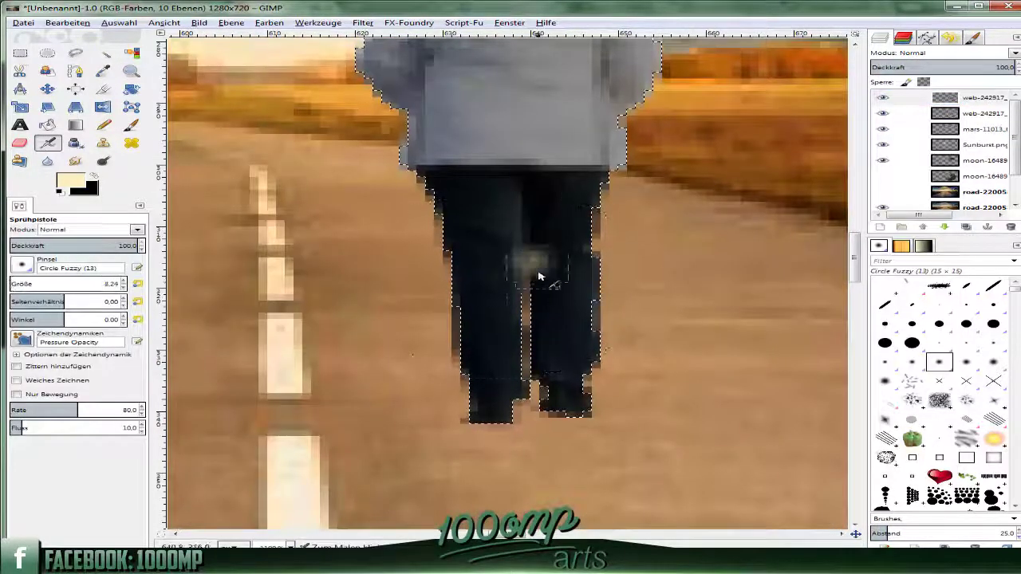
Airbrush soft light between the woman's legs and zoom in on her and the horizon
left_click_drag(540, 279, 470, 413)
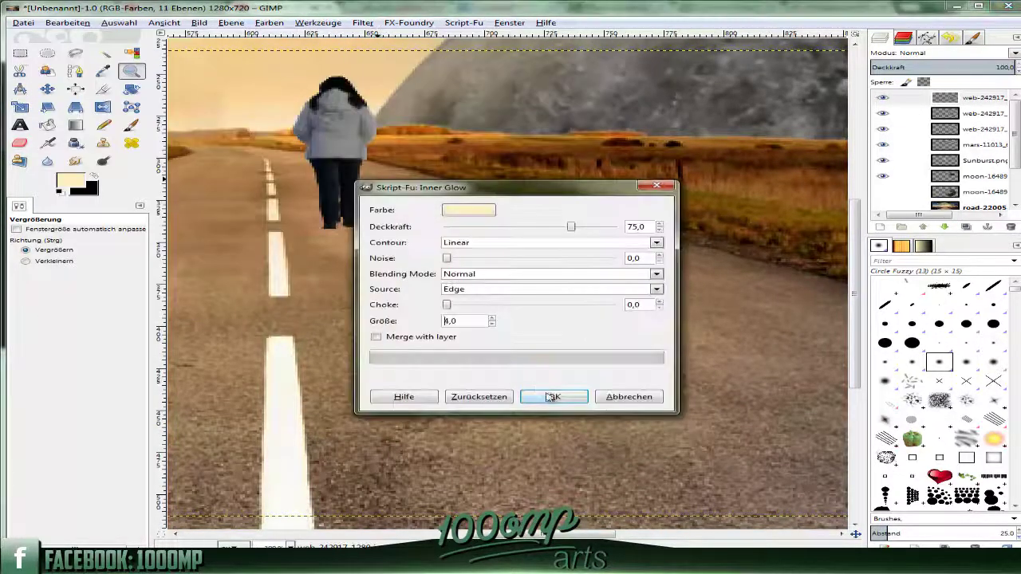
left_click(184, 100)
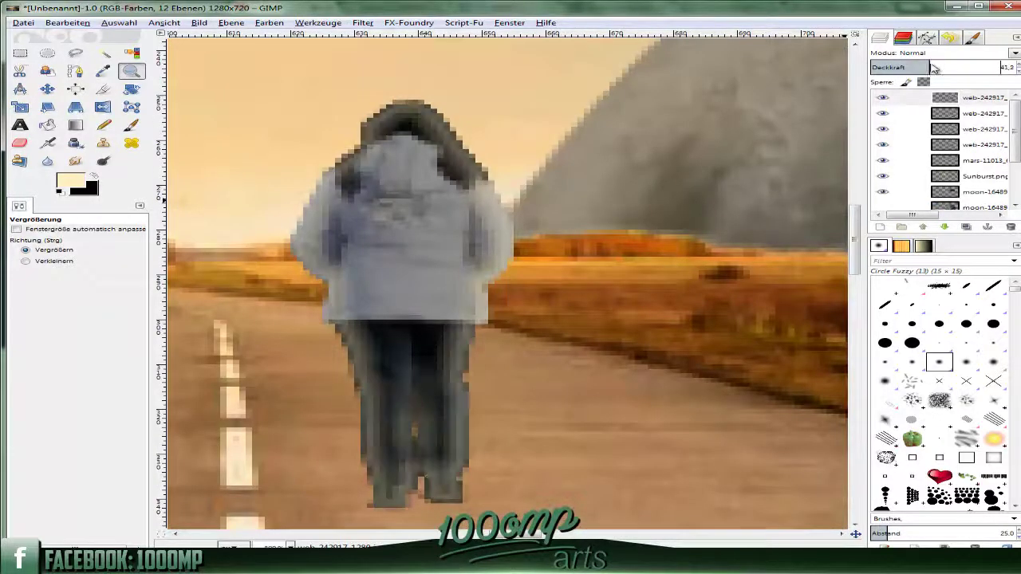
Zoom in and out to inspect the glow around the walking woman
scroll(415, 92, "up", 3)
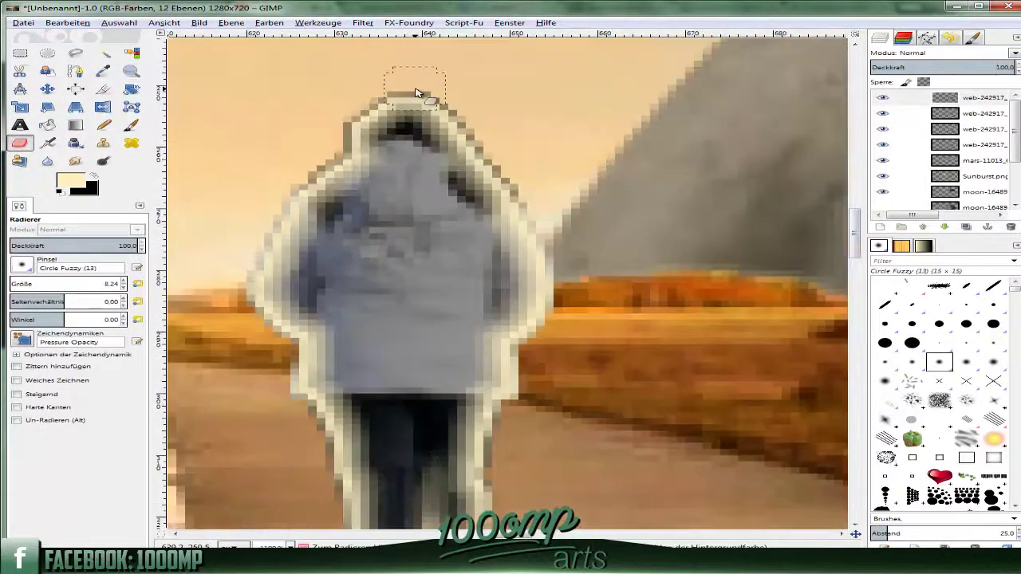
scroll(463, 148, "down", 6)
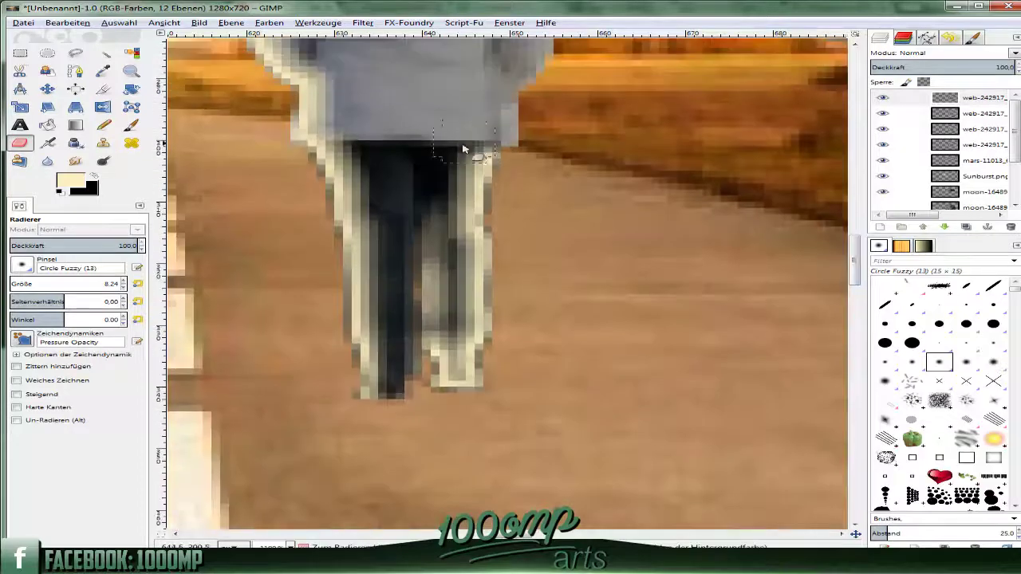